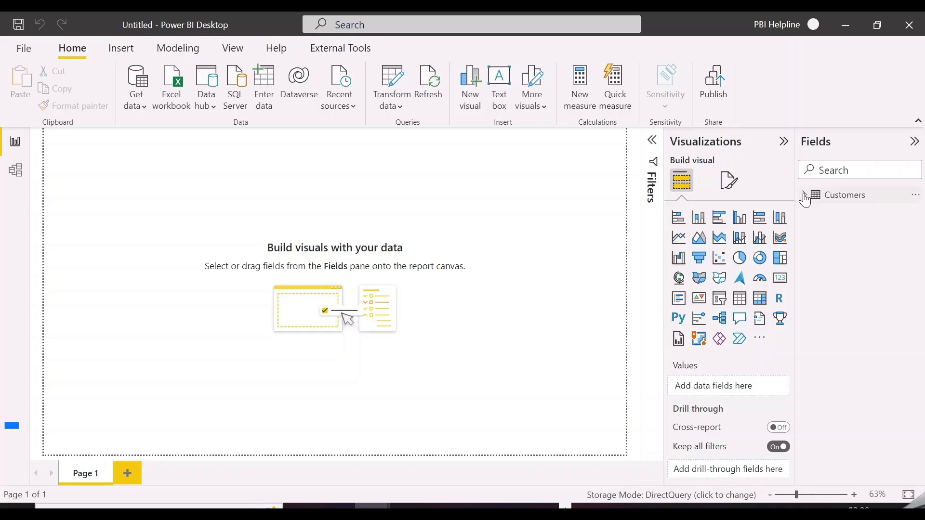
- Add a table visual showing CustomerID, Customer Name and Comments from the Customers table
left_click(803, 195)
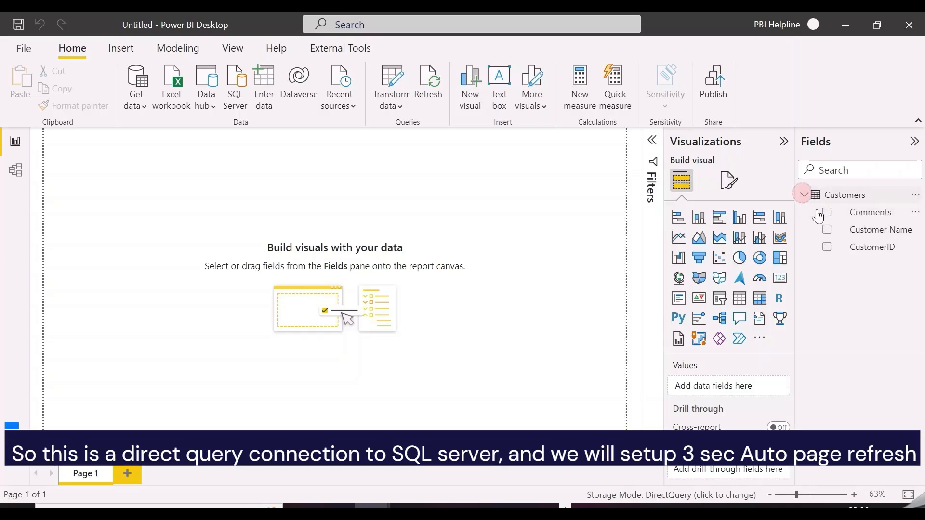
left_click(740, 298)
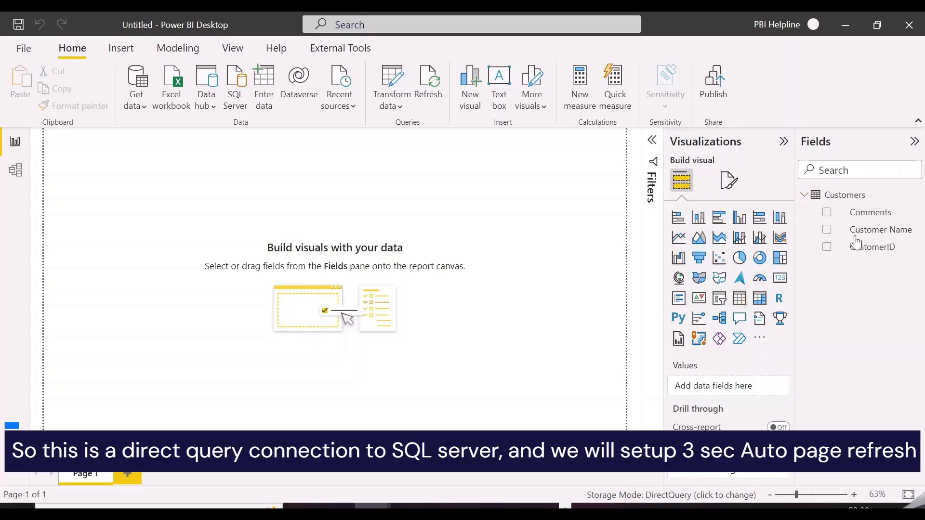
left_click(826, 247)
left_click(826, 230)
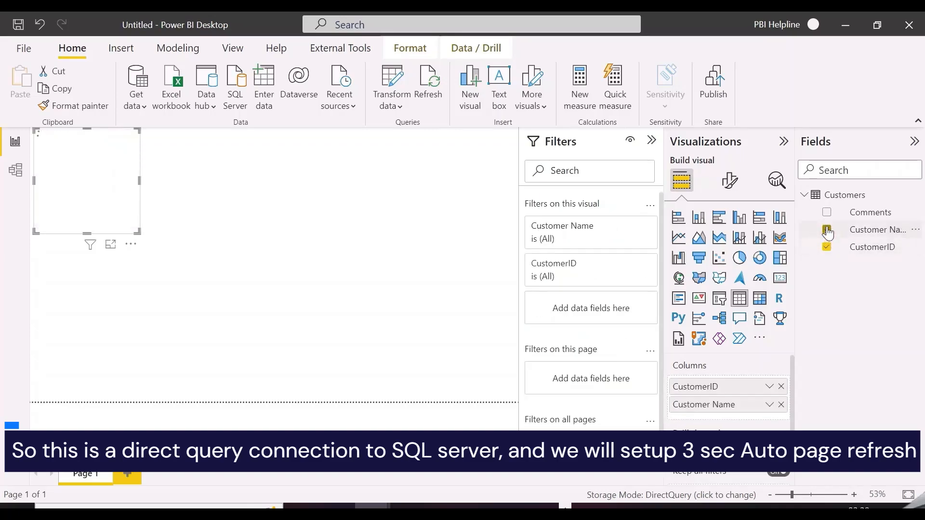
left_click(827, 212)
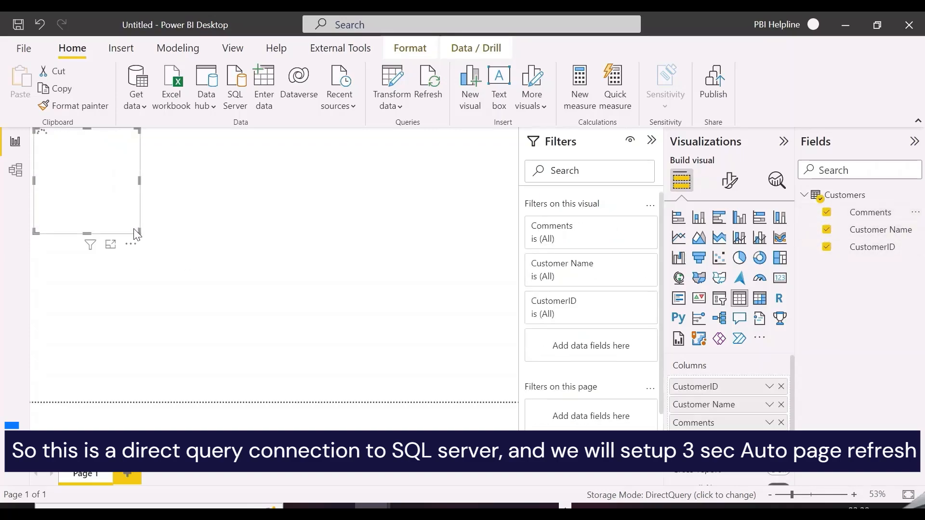
- Enlarge the table visual and move it toward the middle of the page, removing the Customer Name column
left_click_drag(137, 232, 306, 279)
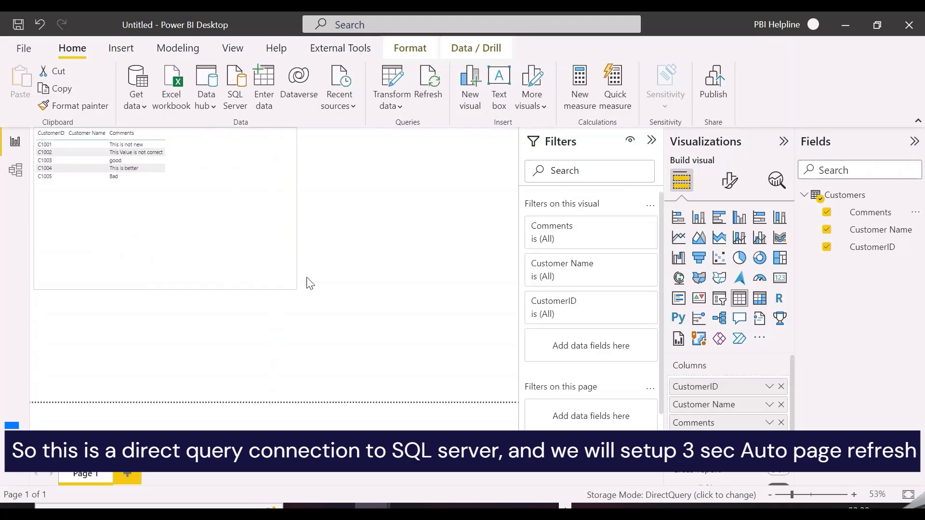
left_click_drag(217, 226, 288, 292)
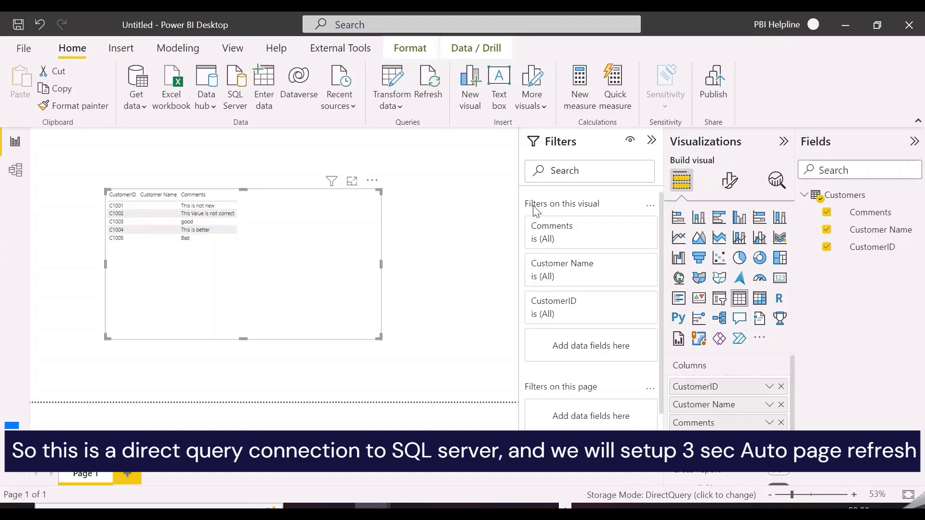
left_click(827, 230)
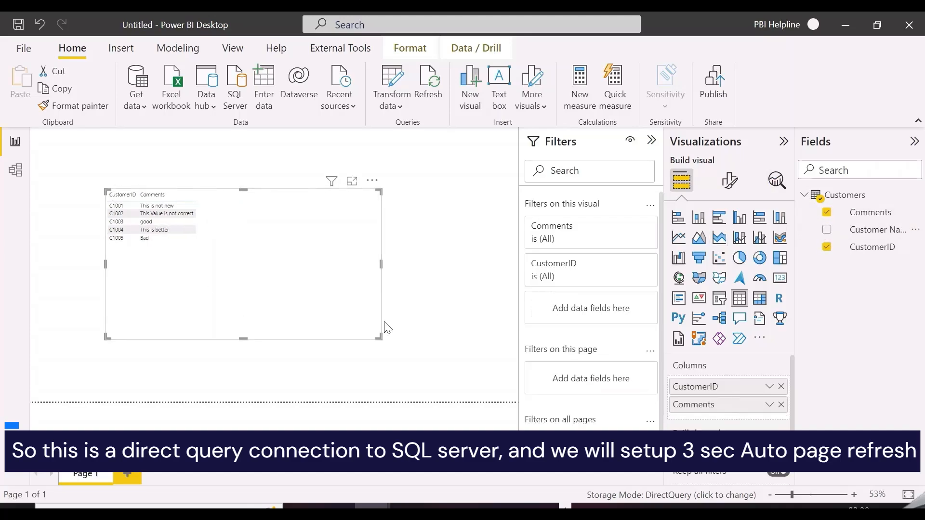
left_click_drag(378, 336, 278, 329)
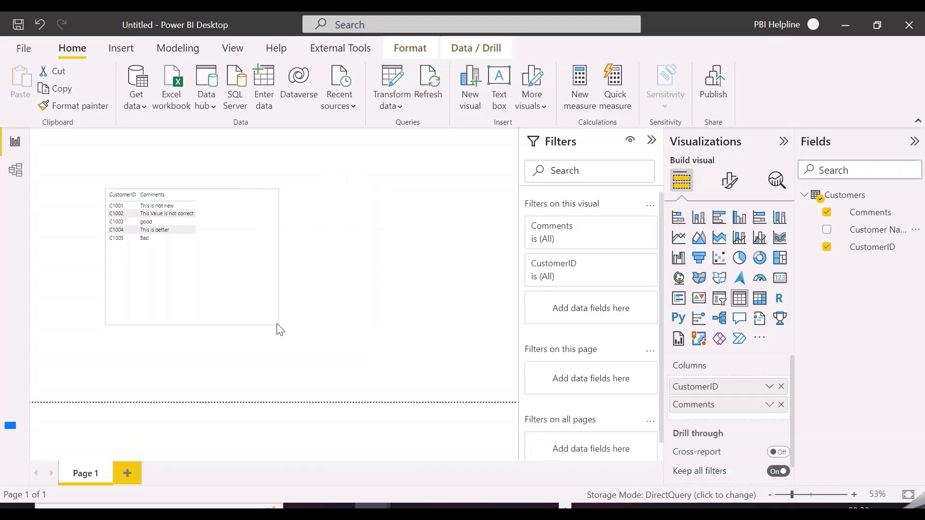
left_click_drag(225, 286, 330, 312)
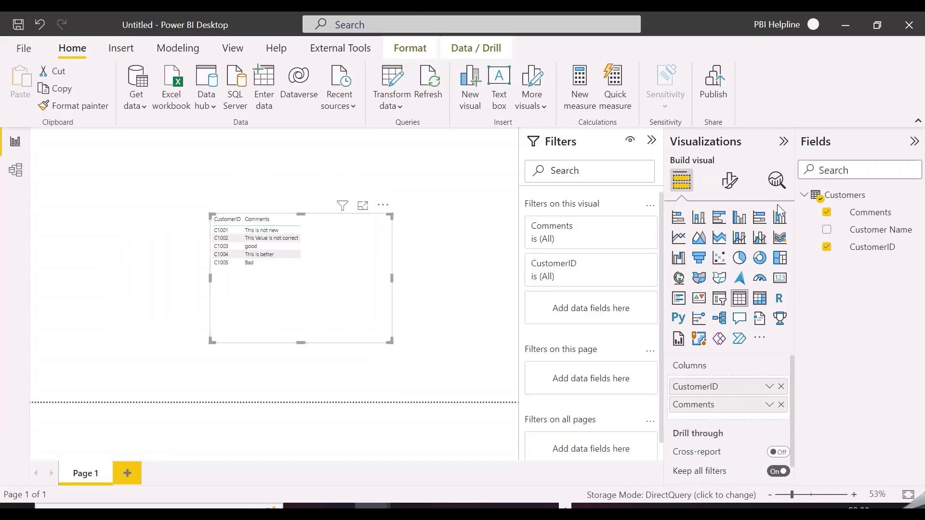
- Set the font size of the table's values to 18
left_click(730, 181)
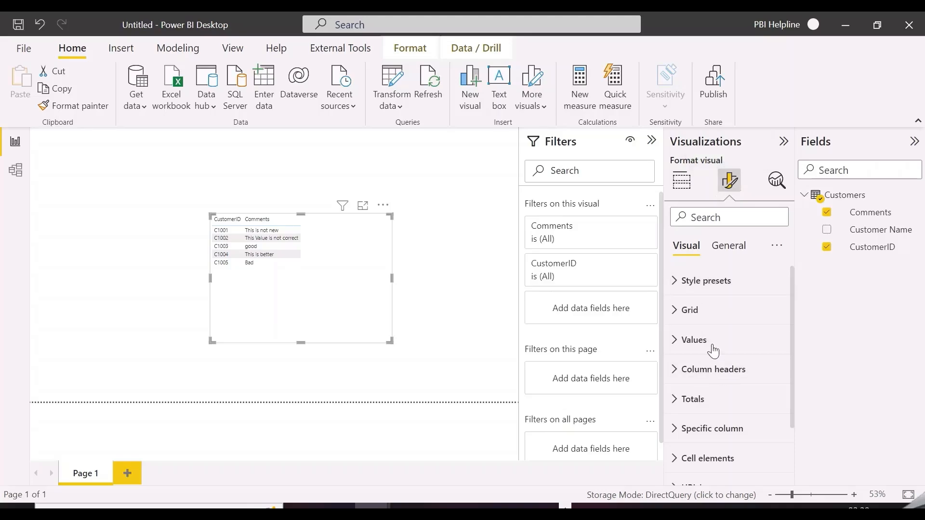
left_click(708, 337)
scroll(716, 388, "down", 4)
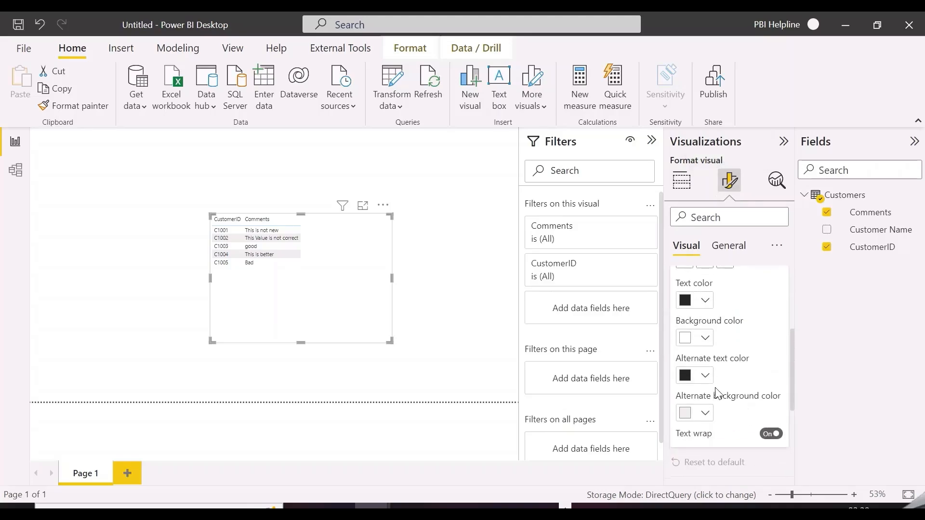
scroll(713, 381, "up", 5)
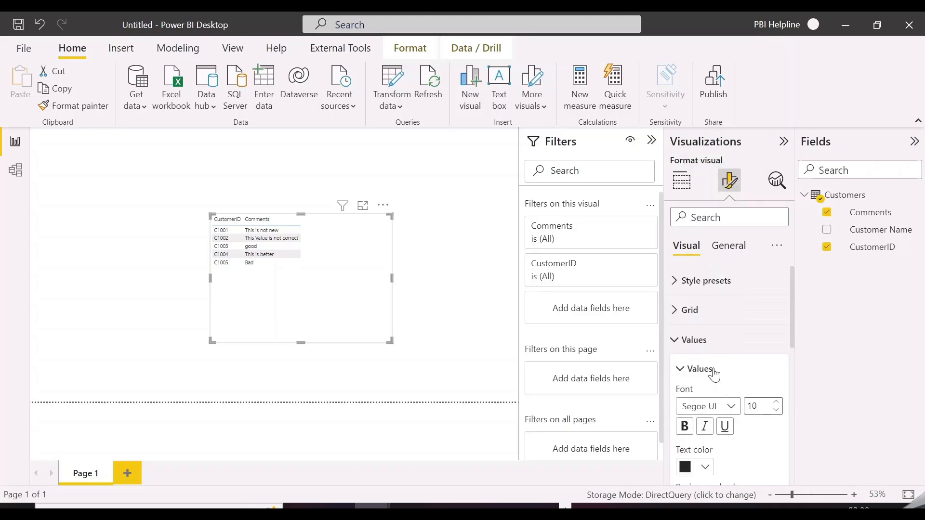
double_click(764, 398)
type("1")
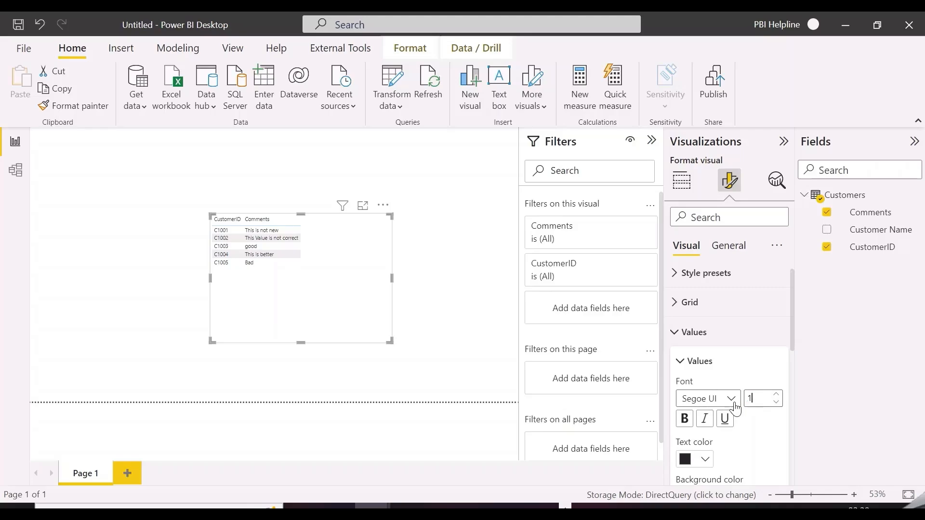
type("6")
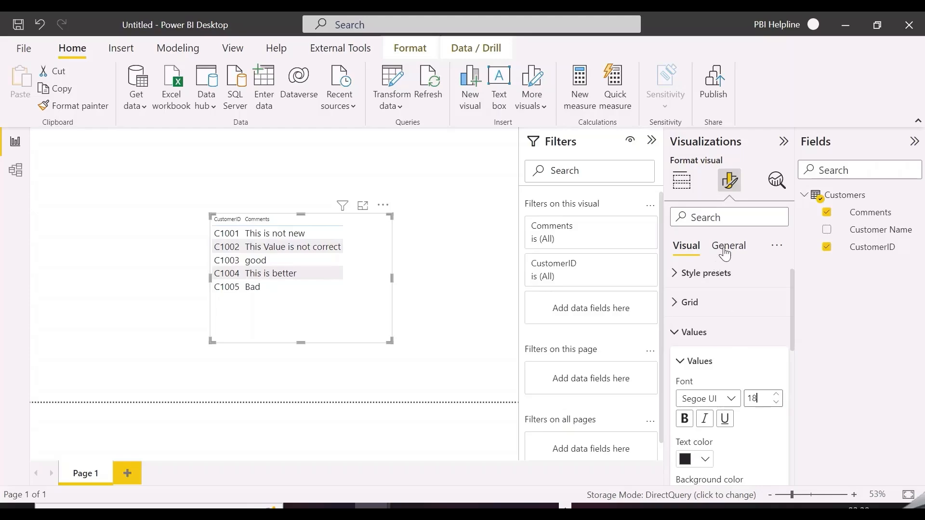
left_click(699, 331)
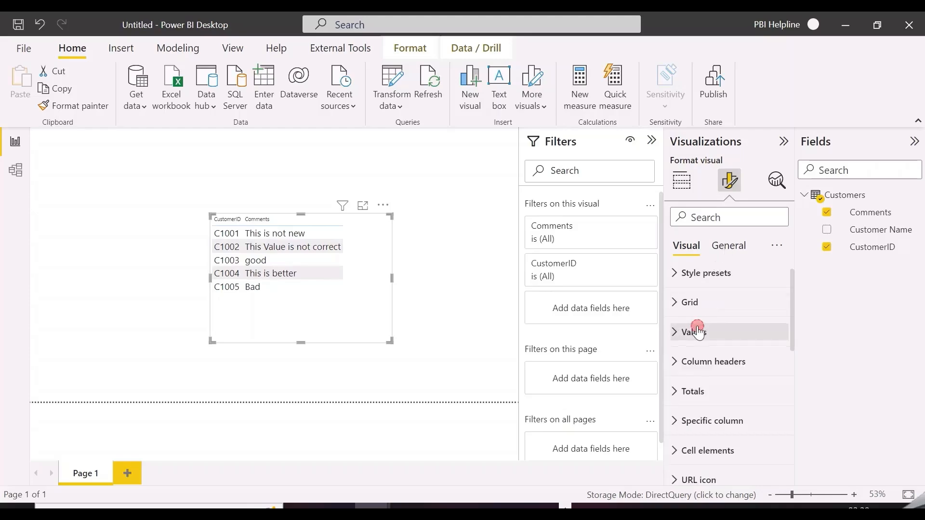
- Format the table's column headers with font size 20 and white text on a dark blue background
left_click(726, 361)
left_click_drag(764, 426, 706, 434)
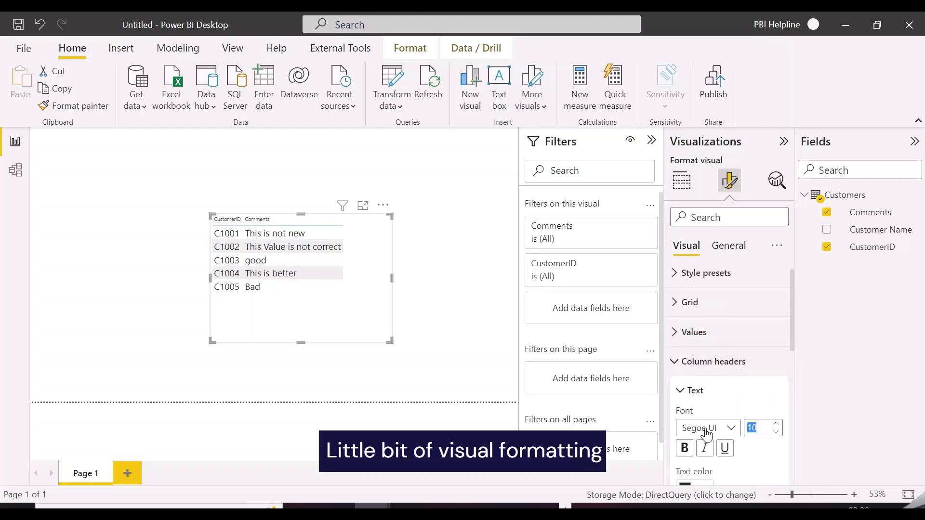
scroll(707, 424, "down", 3)
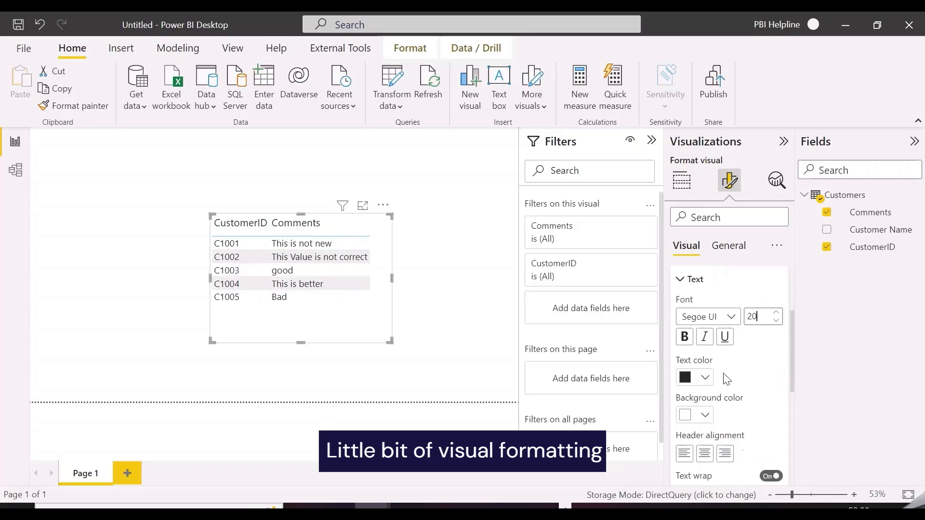
left_click(705, 415)
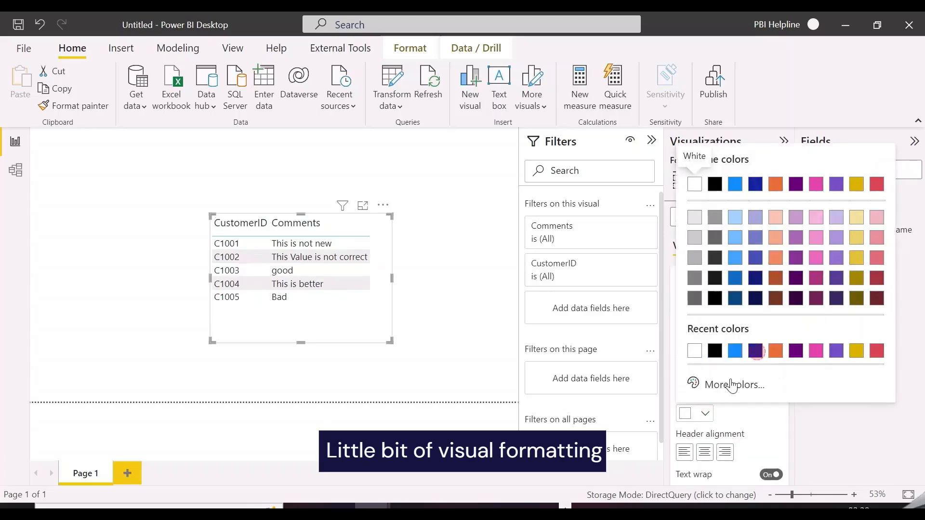
left_click(756, 350)
left_click(704, 376)
left_click(696, 314)
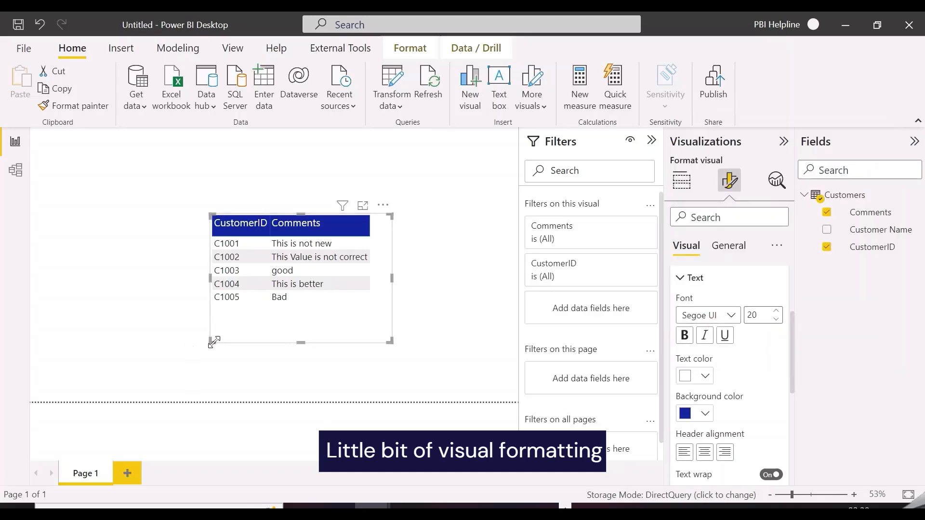
- Resize the table visual and place it near the upper-left corner of the report page
left_click_drag(215, 342, 93, 351)
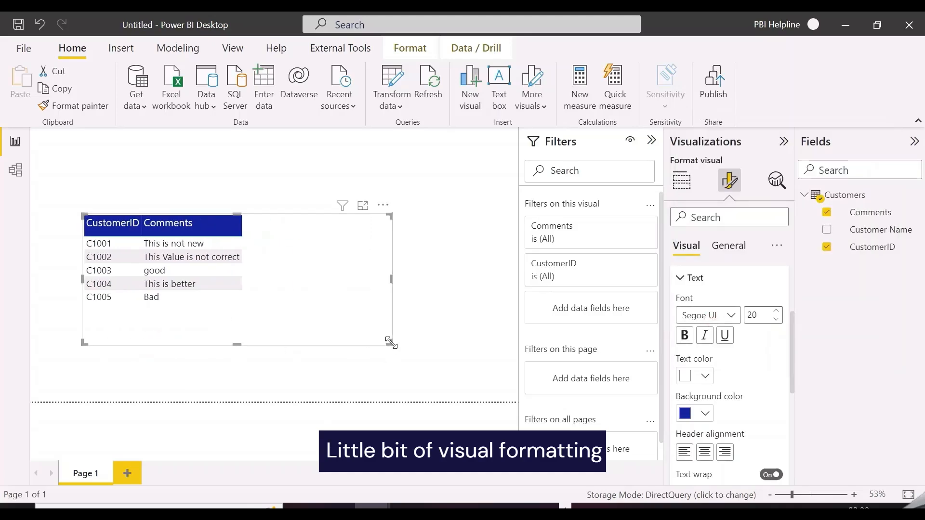
left_click_drag(391, 343, 256, 286)
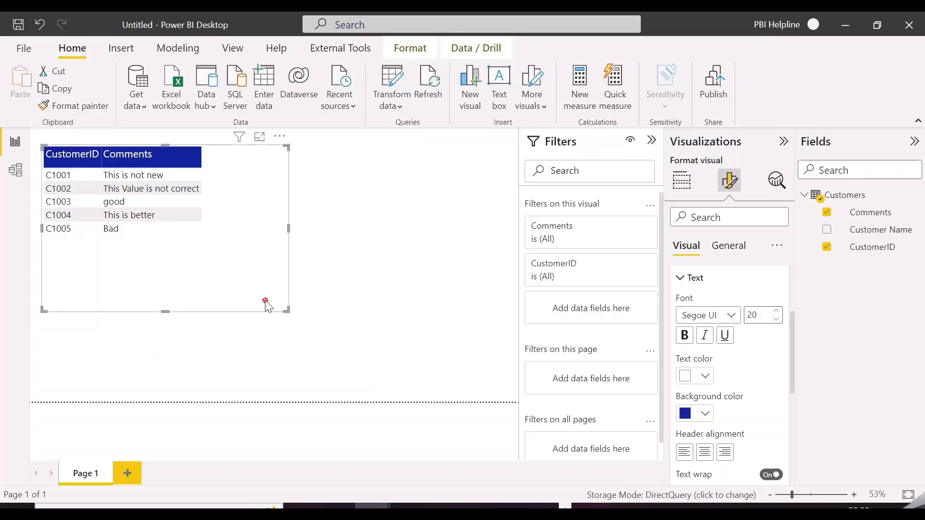
left_click_drag(264, 306, 286, 314)
- Turn on auto page refresh for the report page every 3 seconds, and collapse the Filters pane
left_click(480, 324)
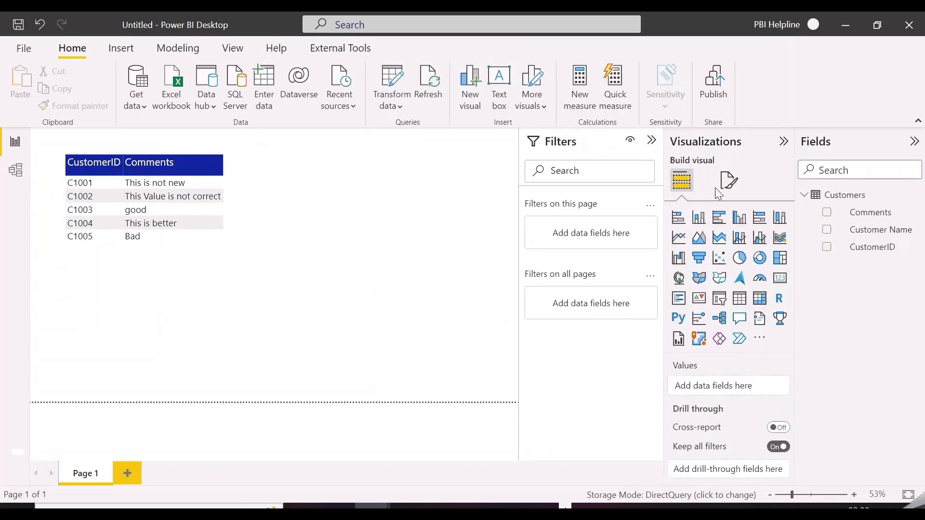
left_click(729, 182)
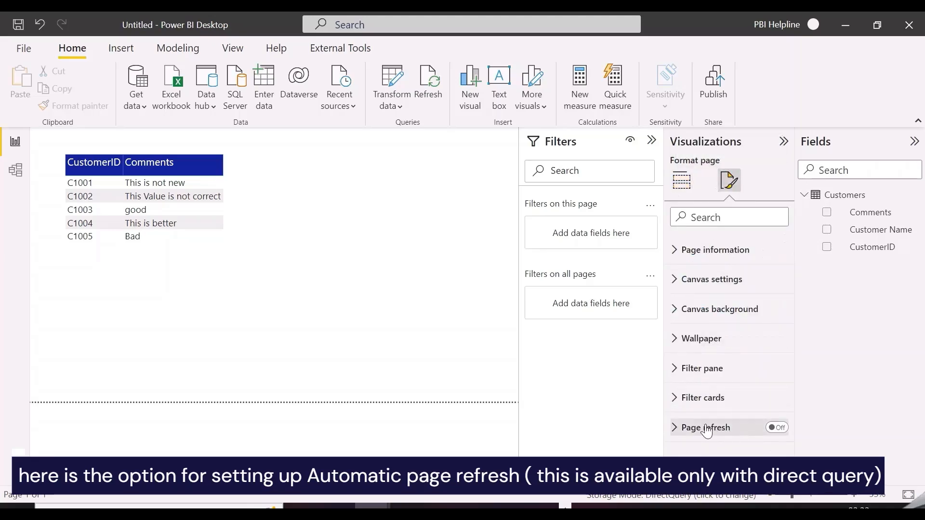
left_click(778, 428)
left_click(706, 428)
left_click(717, 422)
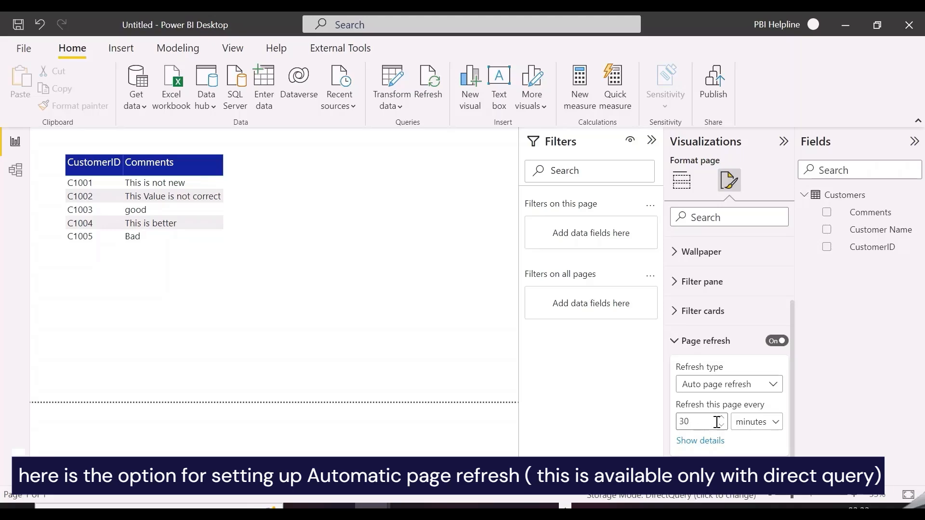
left_click_drag(700, 424, 662, 426)
type("3")
left_click(763, 426)
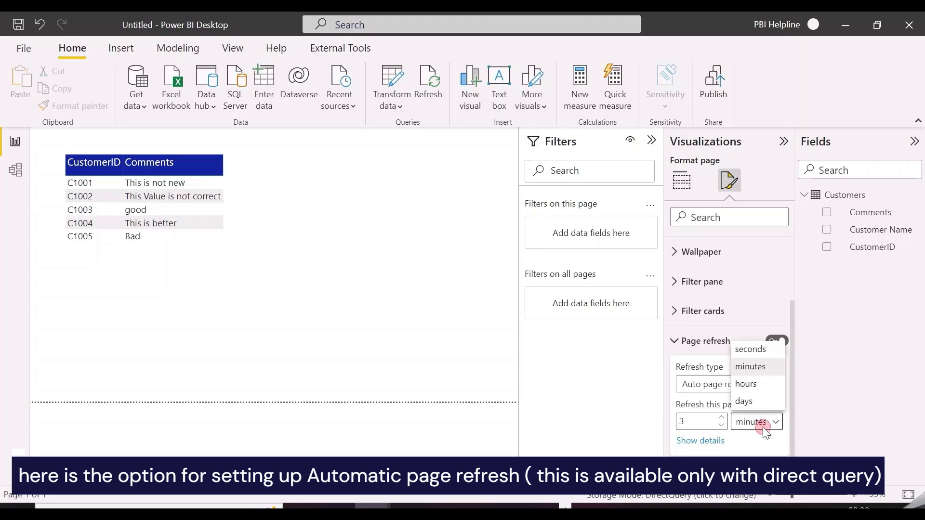
left_click(750, 350)
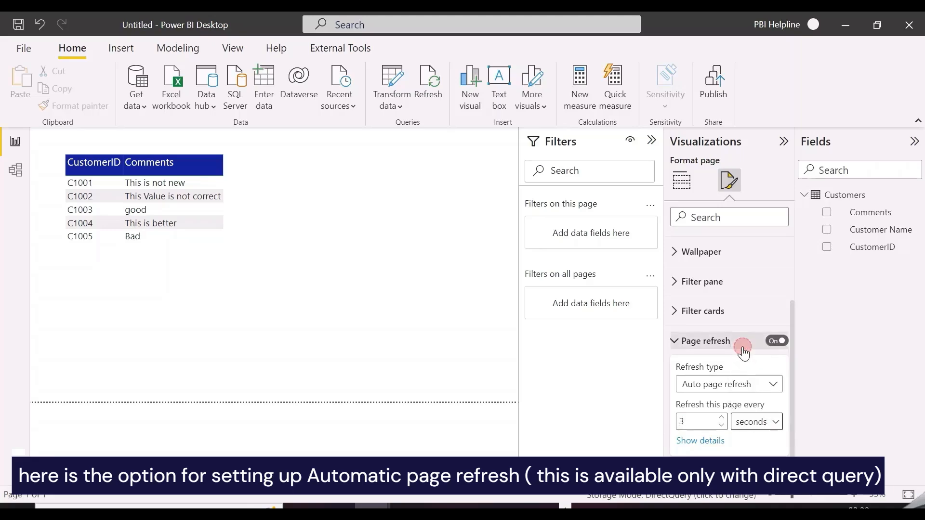
left_click(426, 330)
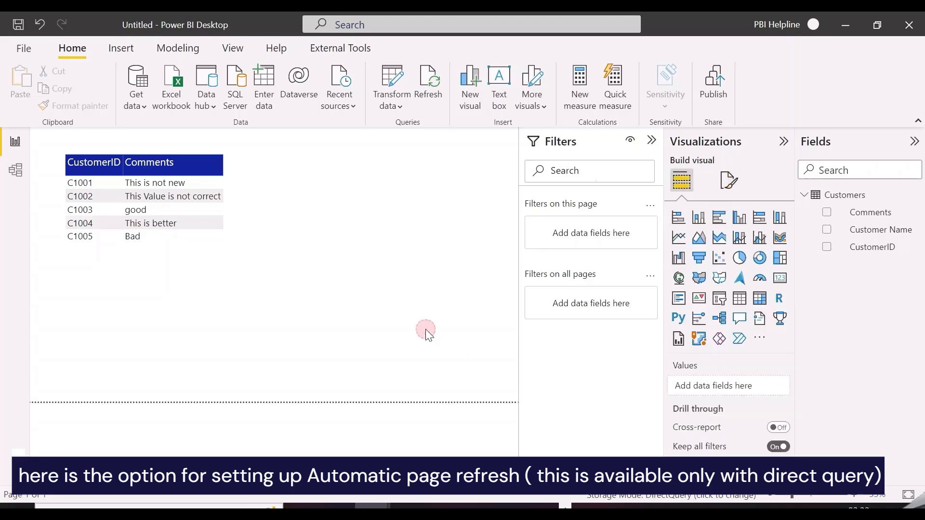
left_click(651, 141)
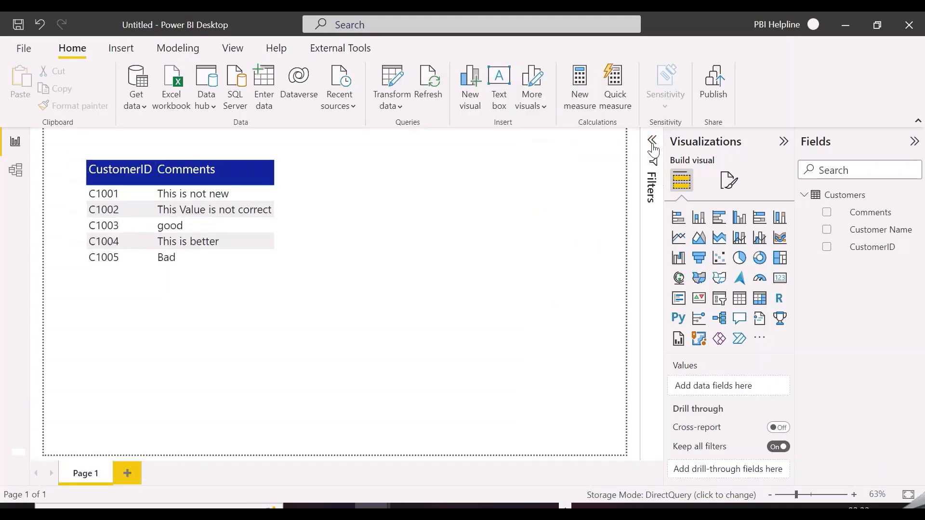
- Add a Power Apps visual, place it beside the customer table and make it taller
left_click(721, 340)
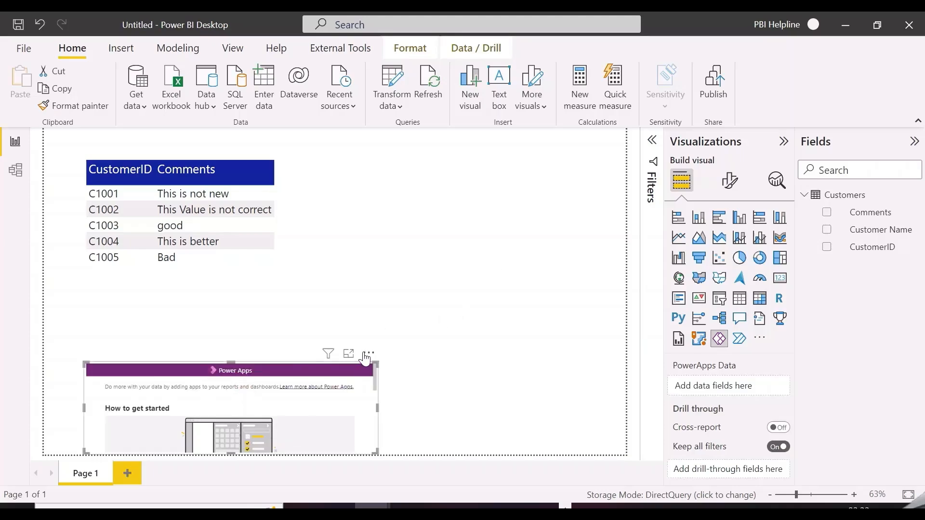
left_click_drag(365, 357, 597, 148)
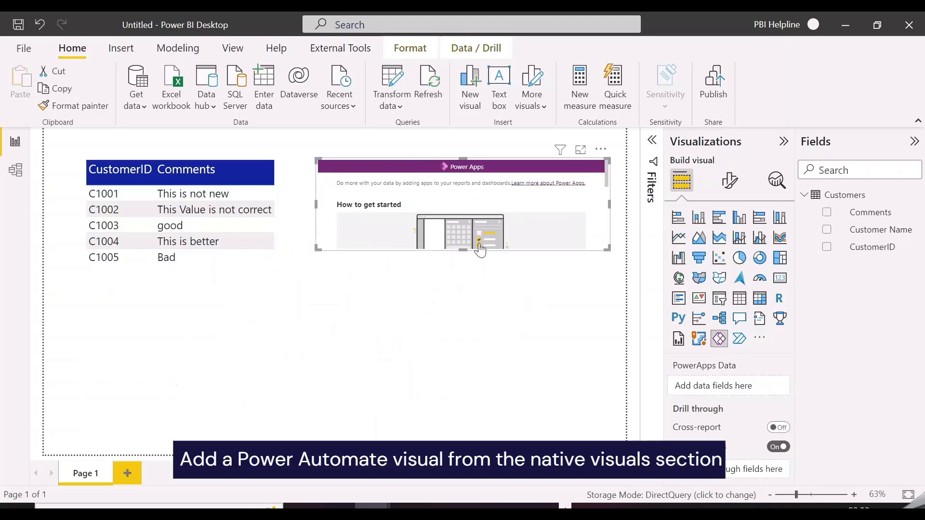
left_click_drag(480, 249, 481, 311)
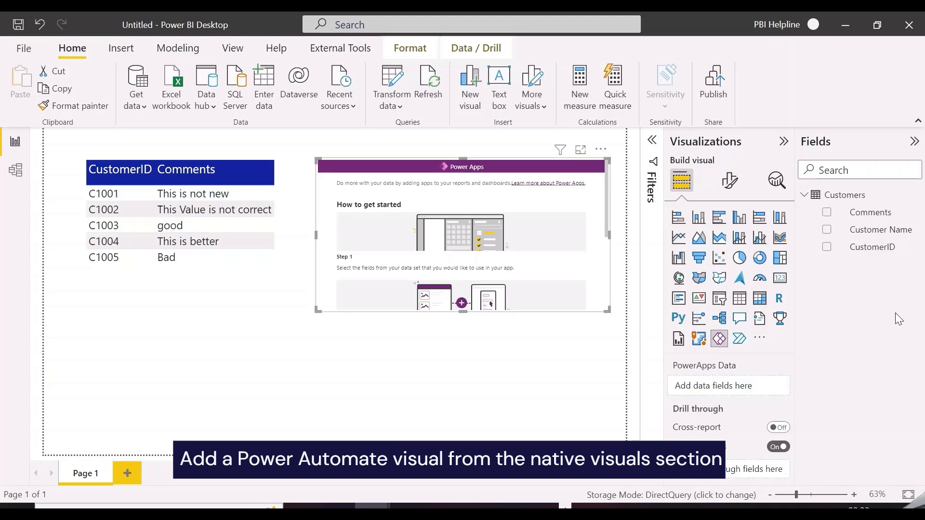
- Supply the CustomerID field to the Power Apps visual and embed the existing app Comment1 in it
left_click(828, 247)
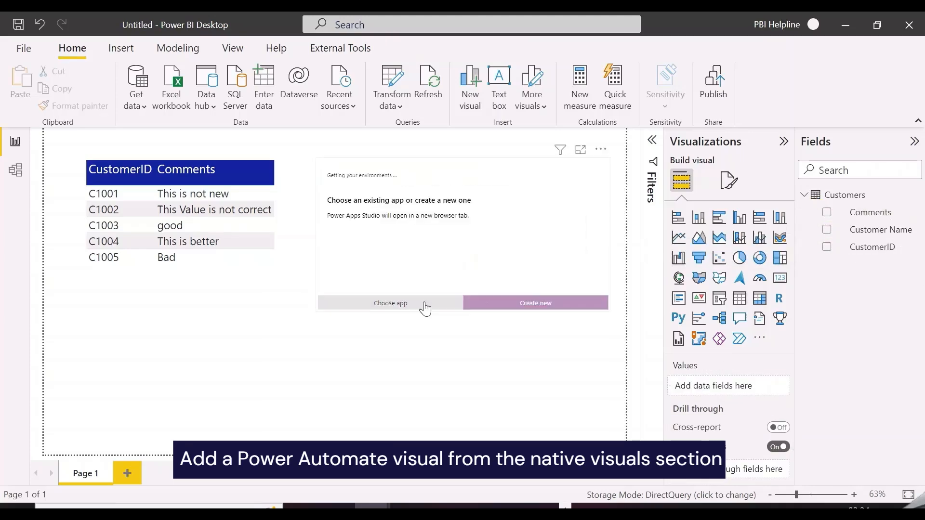
left_click(413, 307)
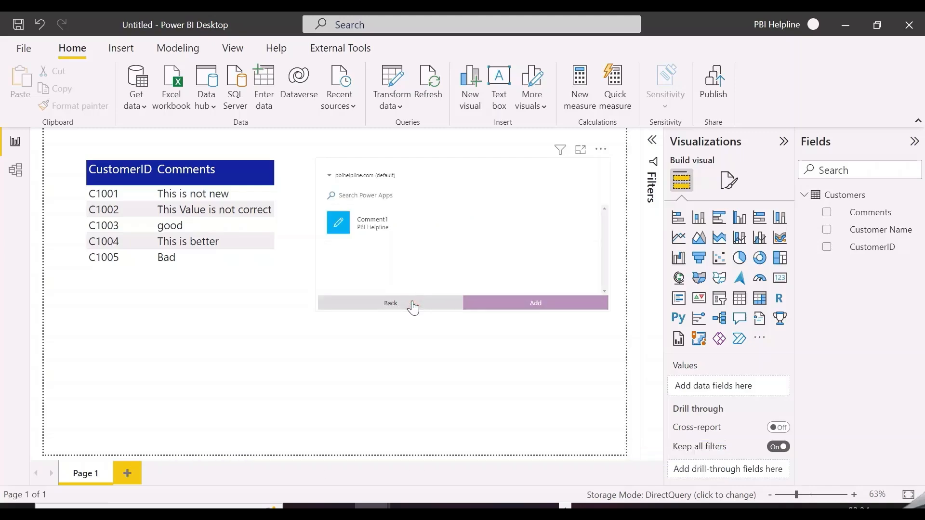
left_click(387, 229)
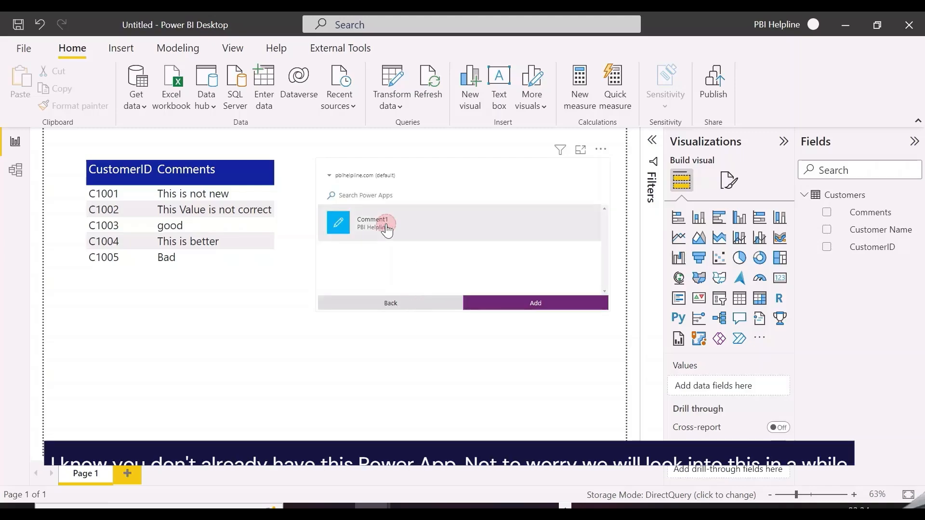
left_click(487, 304)
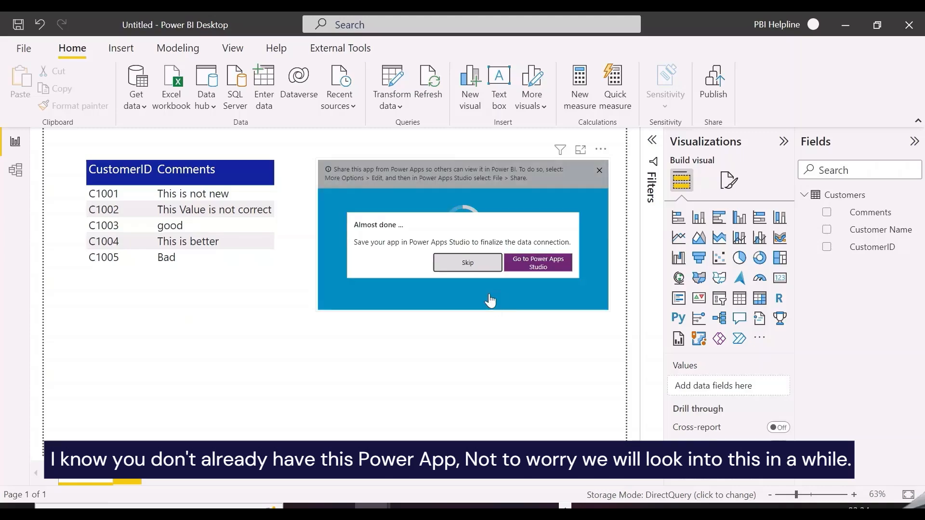
- Skip finalizing in Power Apps Studio, dismiss the app's sharing notice, then make the Power Apps visual narrow and tall and place it beside the customer table
left_click(478, 266)
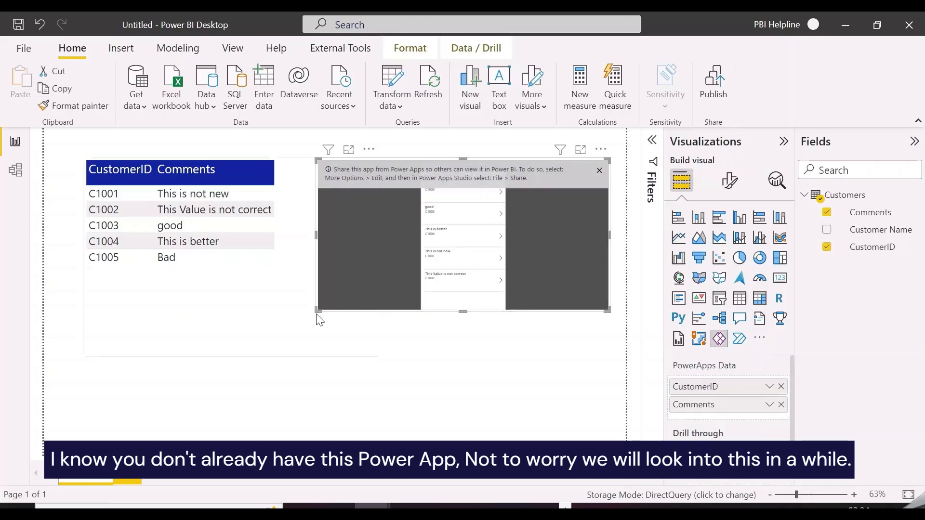
left_click_drag(316, 312, 264, 408)
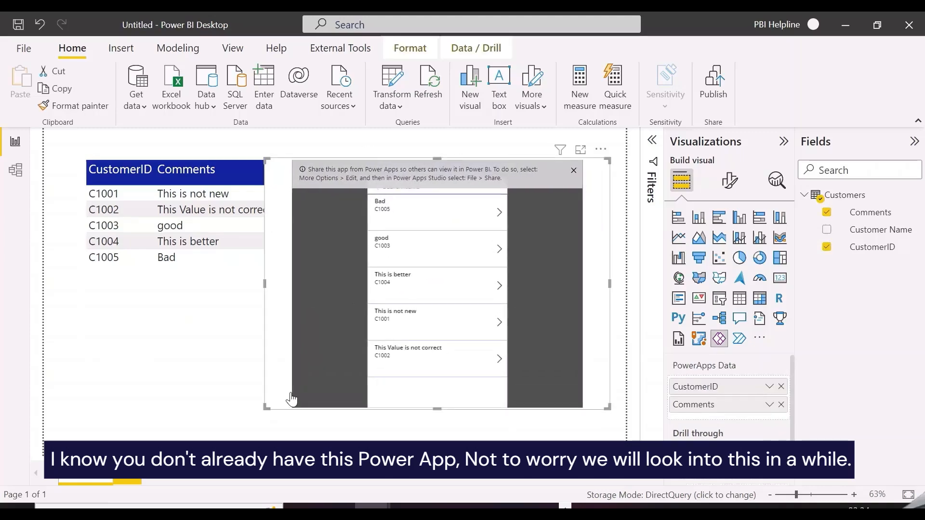
left_click(573, 172)
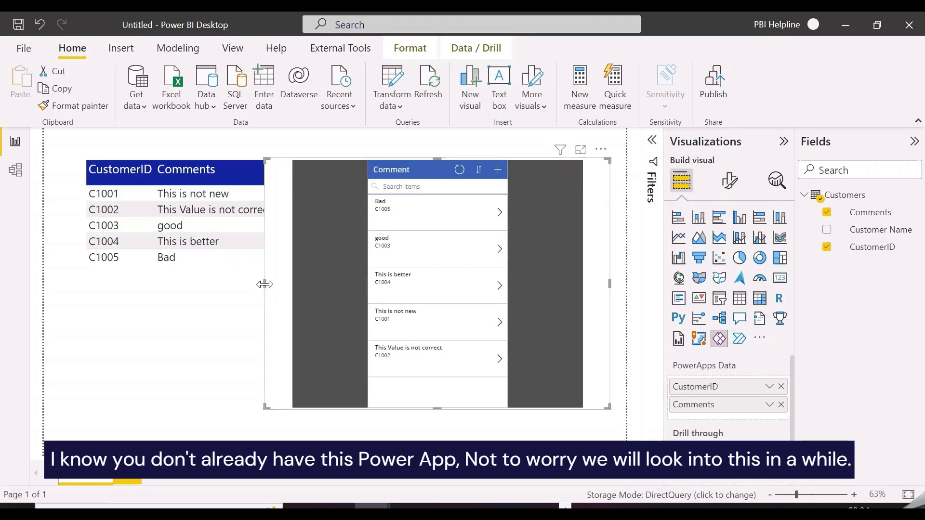
left_click_drag(264, 285, 462, 258)
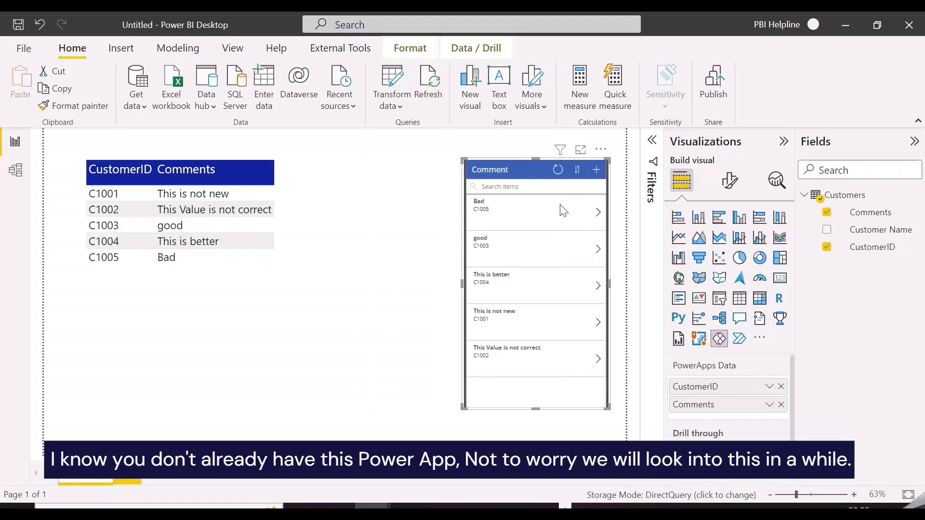
left_click_drag(600, 150, 467, 146)
left_click(307, 192)
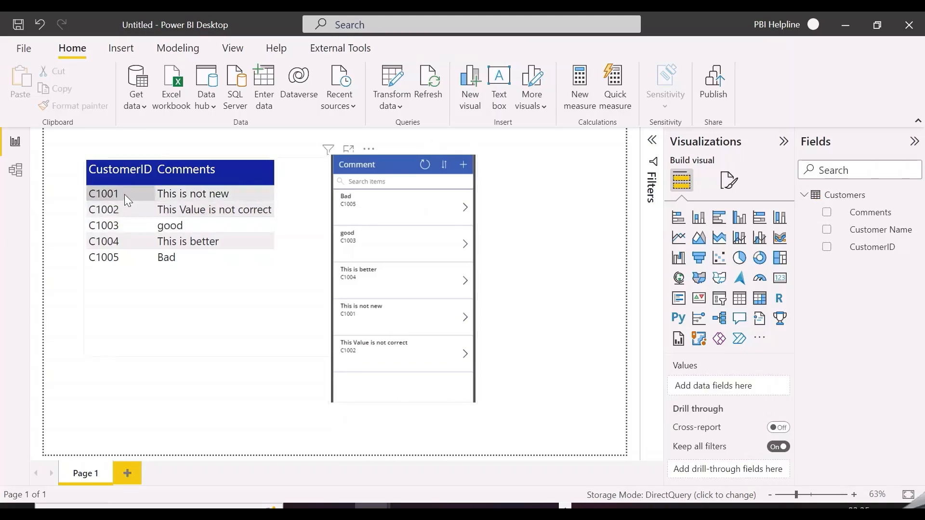
- In the embedded app, open the record whose comment is "This is not new", change its comment to "ok sales" and save
left_click(402, 311)
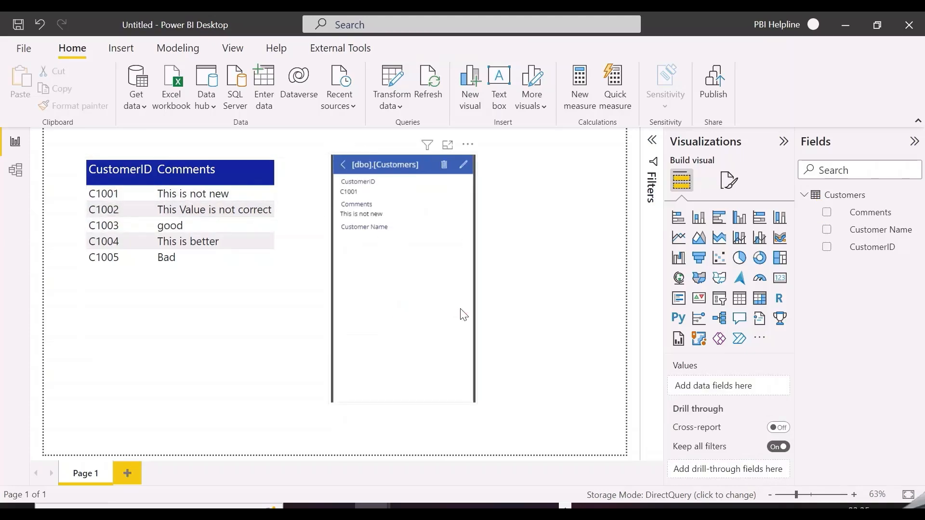
left_click(464, 162)
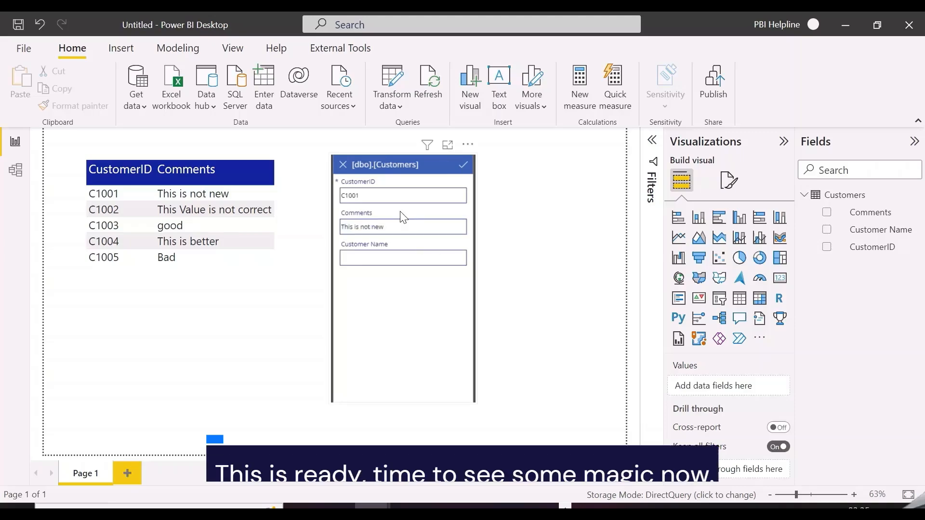
left_click_drag(398, 229, 359, 226)
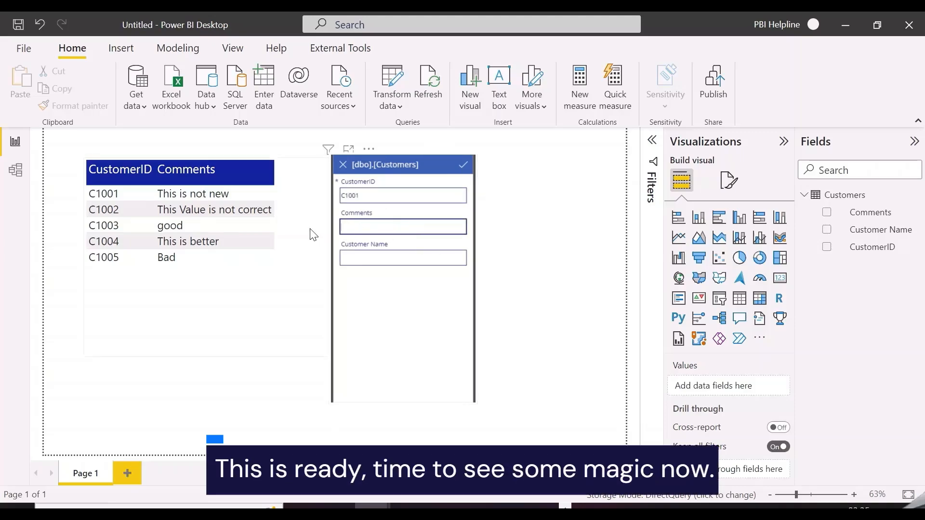
type("ok sales")
left_click(461, 166)
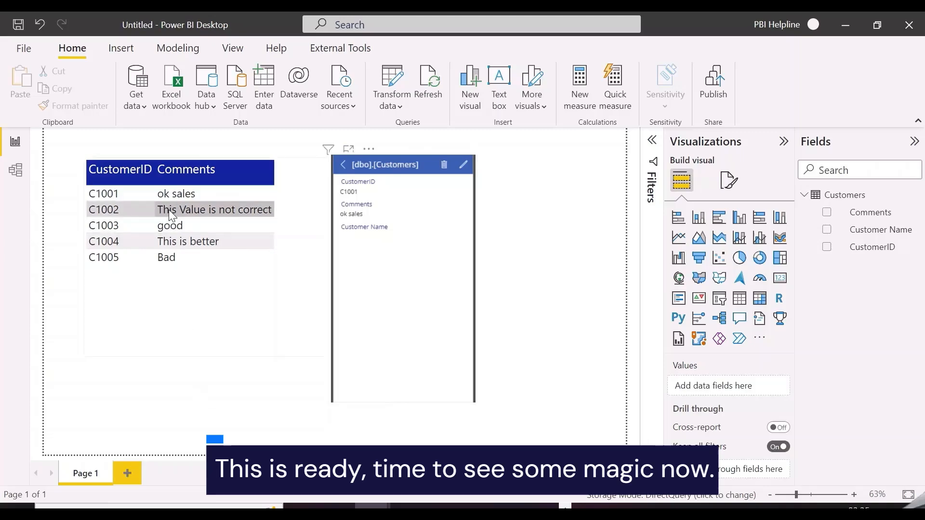
- Edit the open customer record again, replace its comment with "Not Good" and save it
left_click(463, 166)
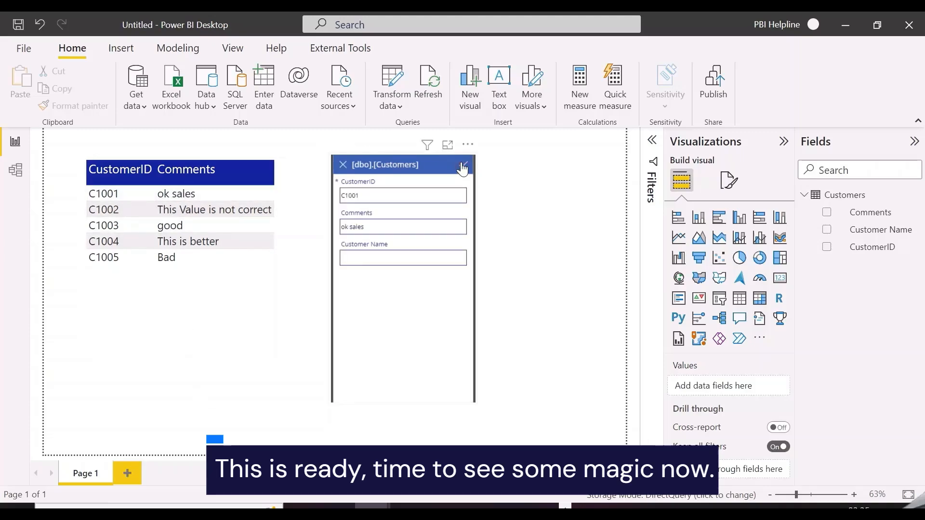
left_click(378, 227)
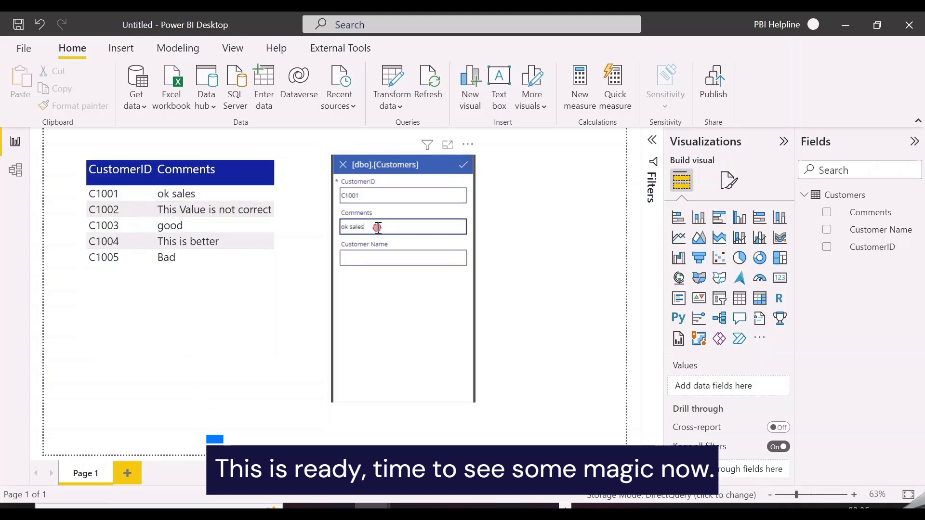
type("Not")
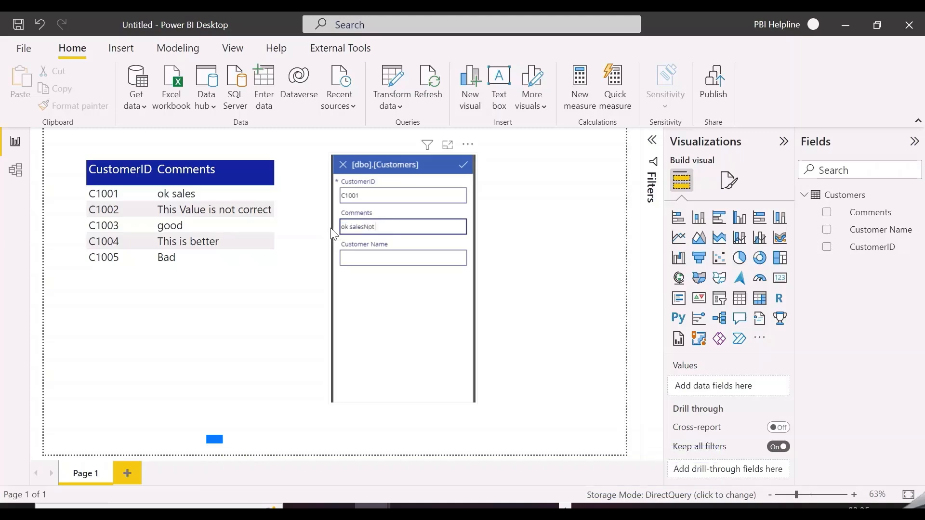
type(" Good")
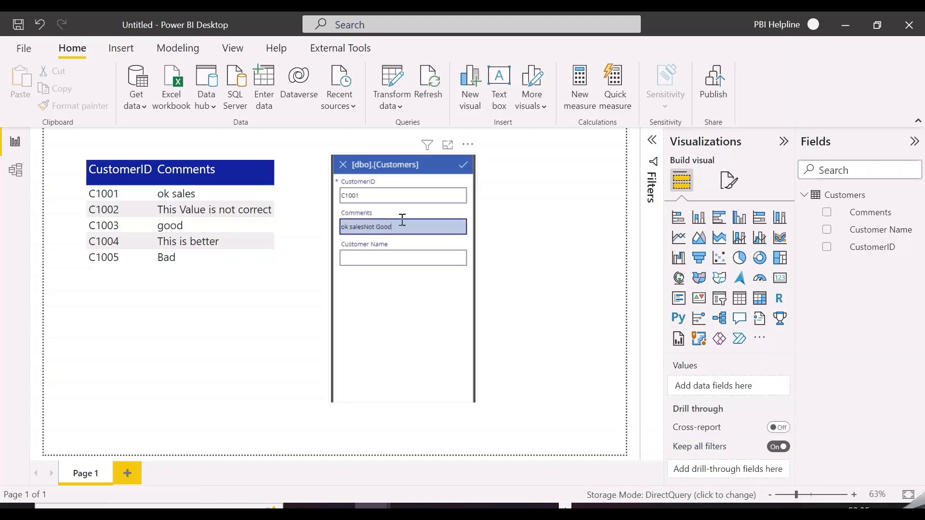
key("ctrl+a")
type("ok s")
key("BackSpace")
key("BackSpace")
key("BackSpace")
key("BackSpace")
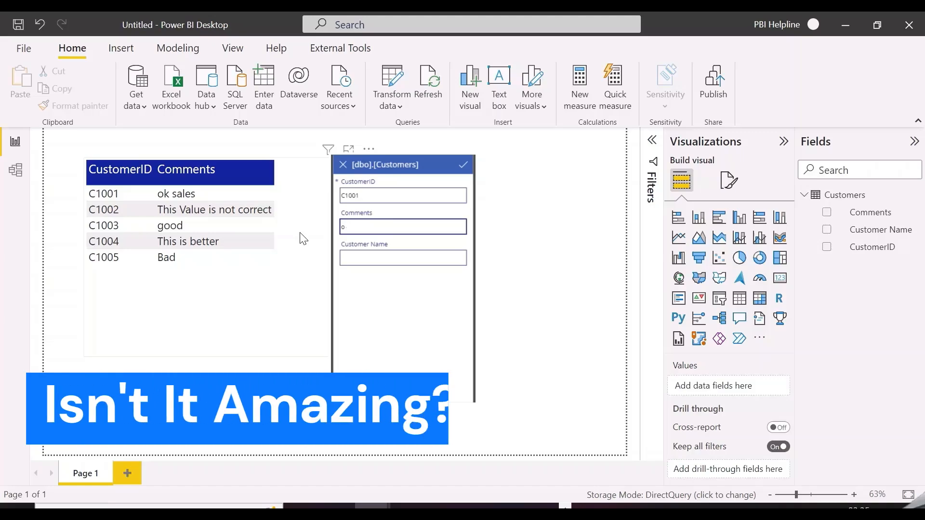
type("Not Good")
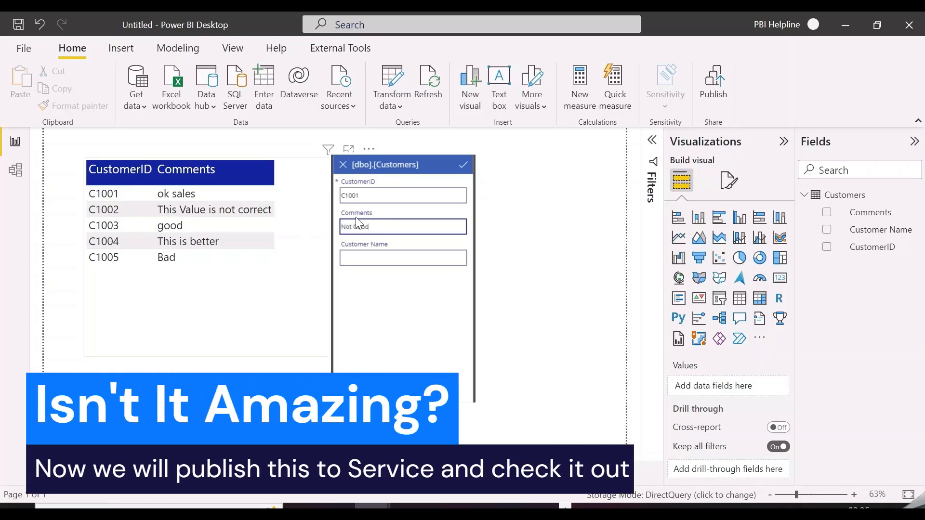
left_click(463, 167)
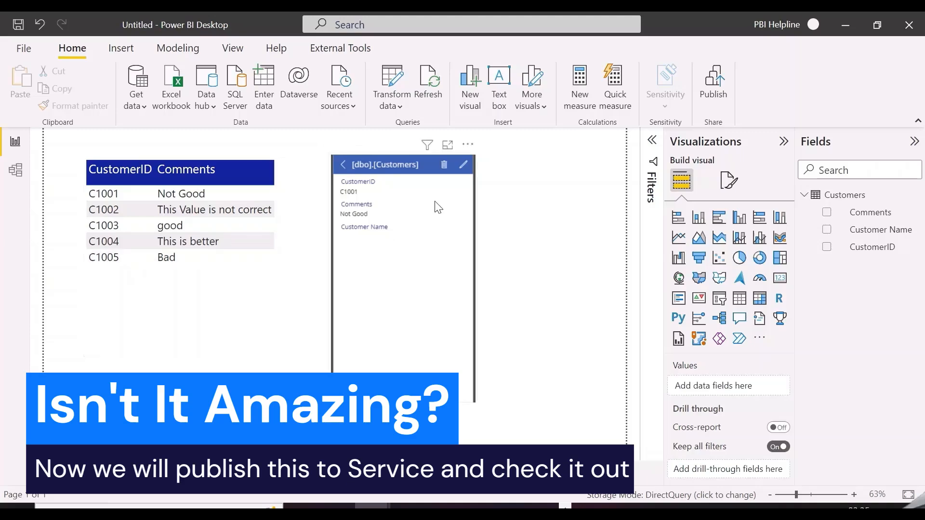
- Return to the app's record list, add a record with a new customer ID and the comment "New", and save it
left_click(343, 164)
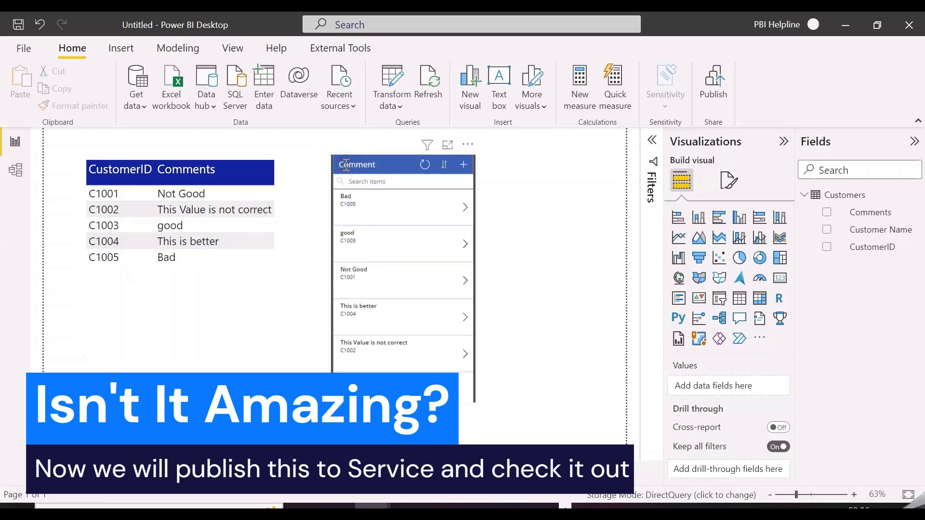
left_click(461, 168)
left_click(403, 195)
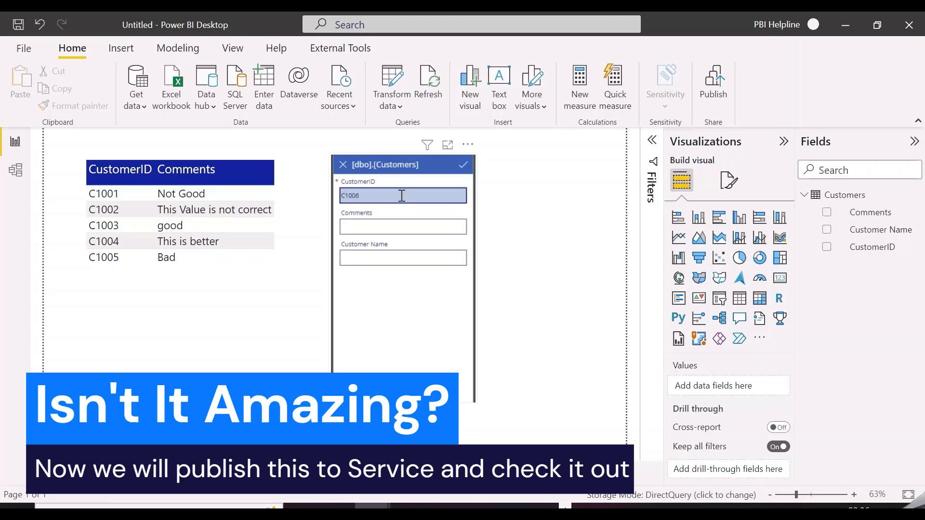
left_click(380, 231)
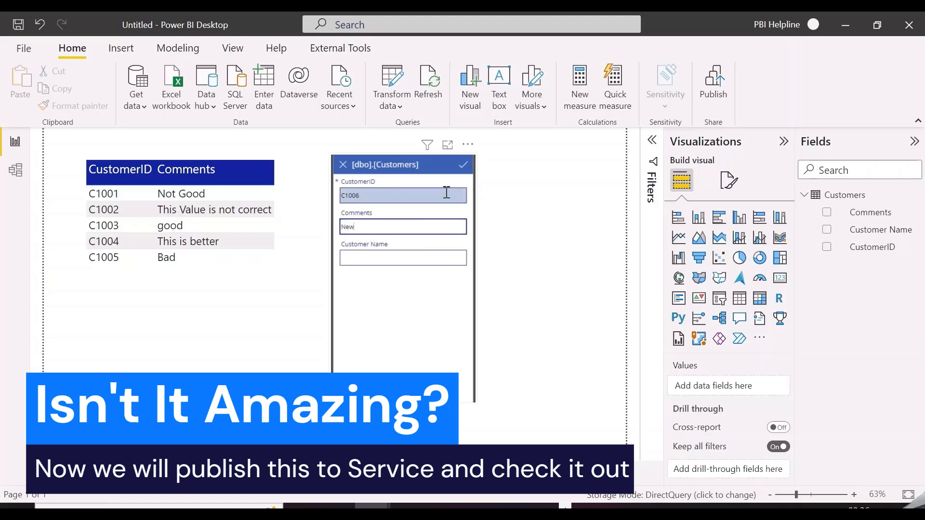
left_click(464, 164)
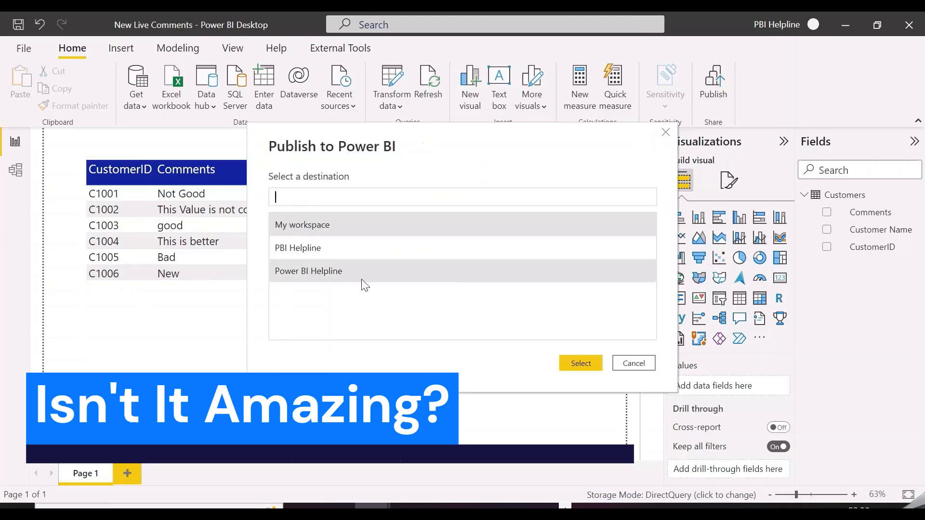
- Publish the New Live Comments report to the Power BI Helpline workspace
left_click(361, 273)
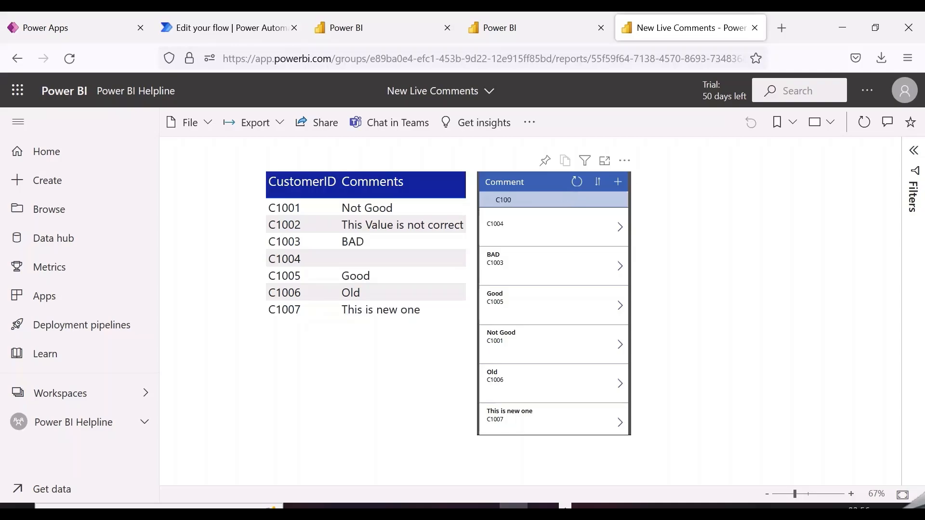
- In the published report in the browser, change the comment "BAD" to "GOOD ONE" through the embedded app, save it and reload the page
left_click(619, 234)
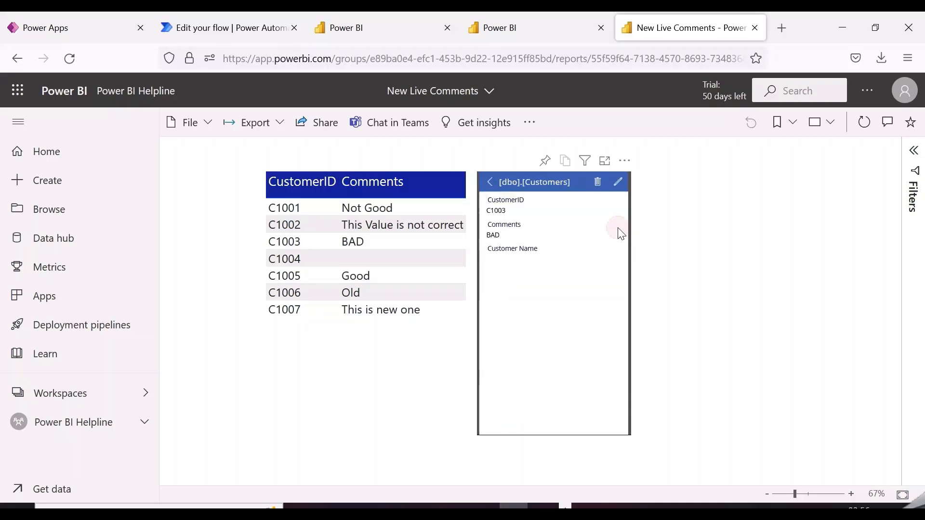
left_click(617, 186)
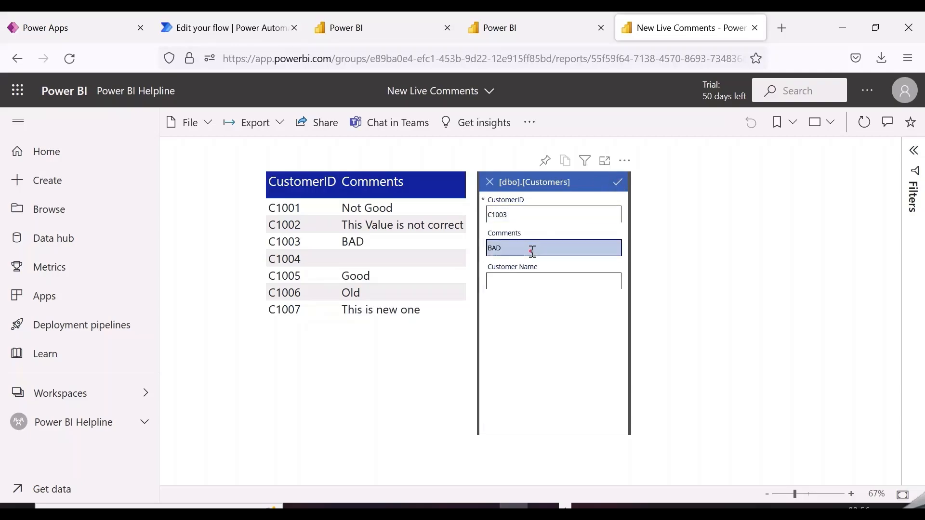
left_click_drag(530, 250, 445, 251)
type("GOOD ONE")
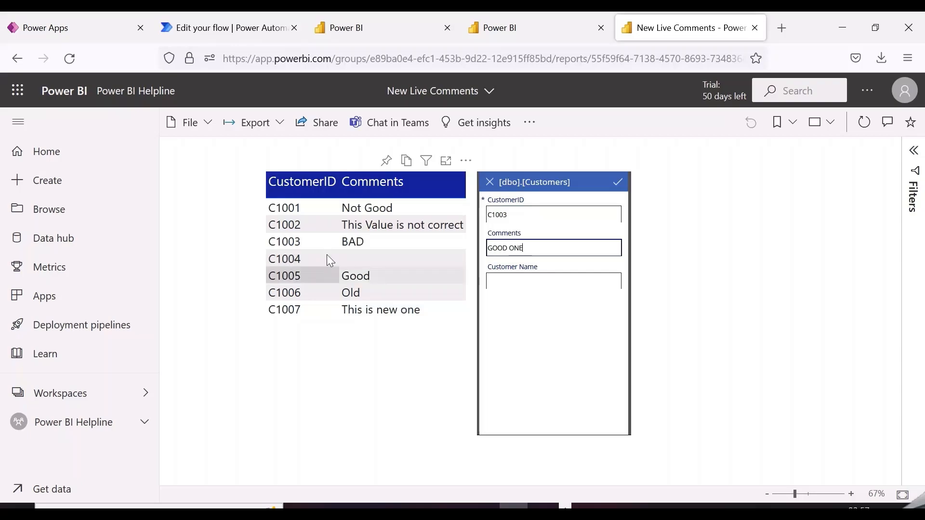
left_click(617, 183)
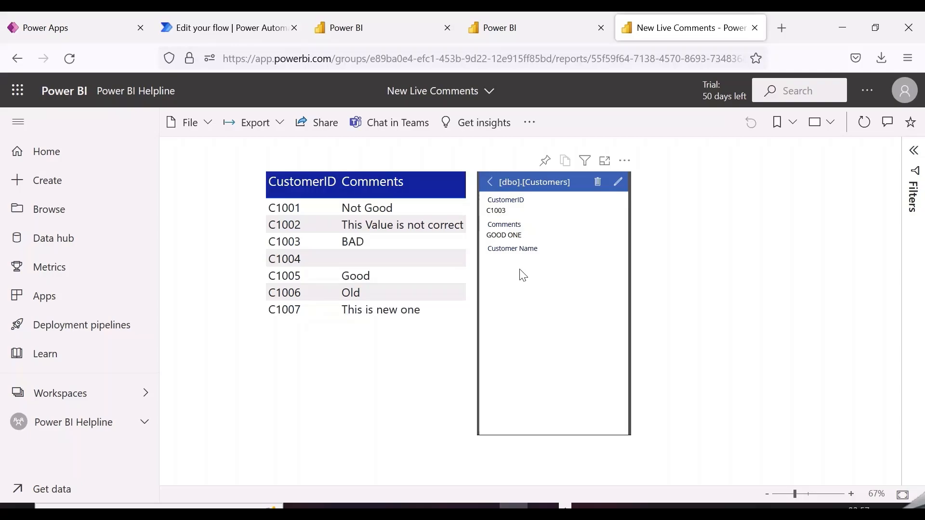
left_click(70, 58)
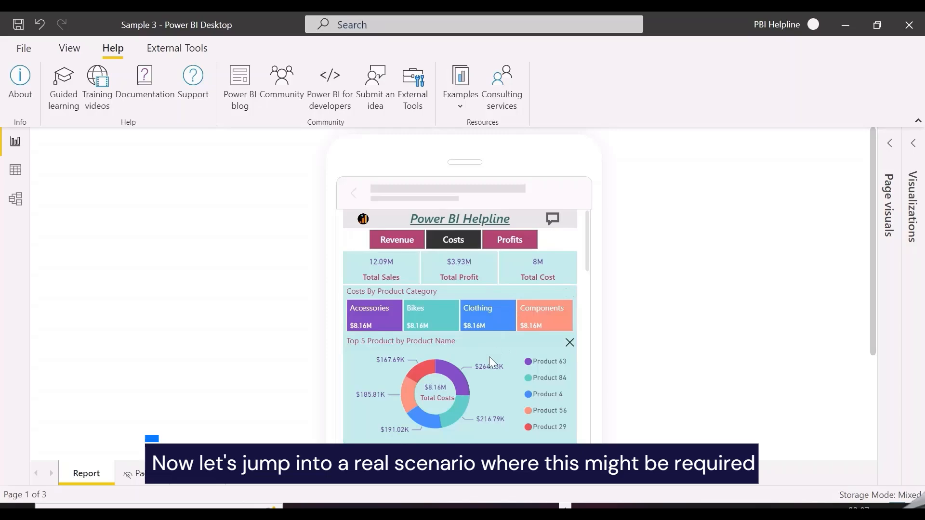
- In the Sample 3 report in Power BI Desktop, look over the mobile layout, return to the desktop layout and dismiss the app's sharing notice
scroll(489, 356, "down", 5)
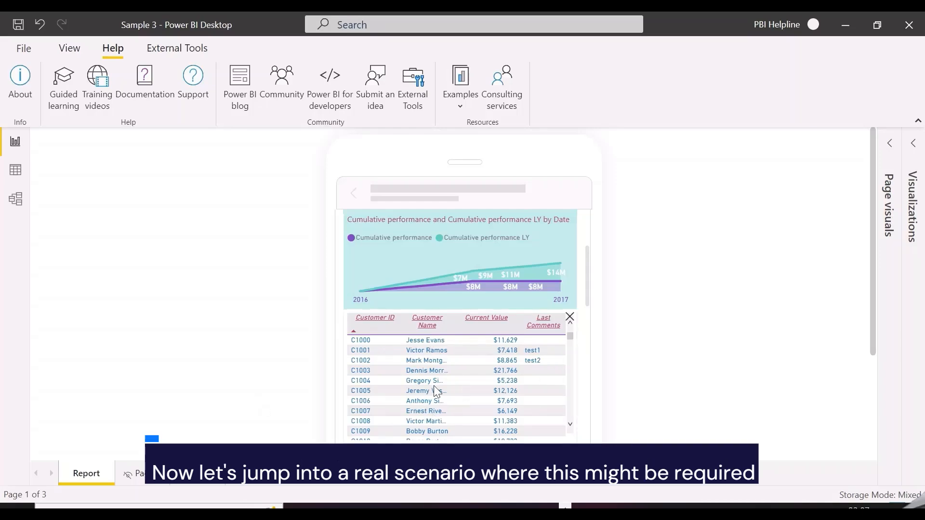
scroll(455, 272, "up", 5)
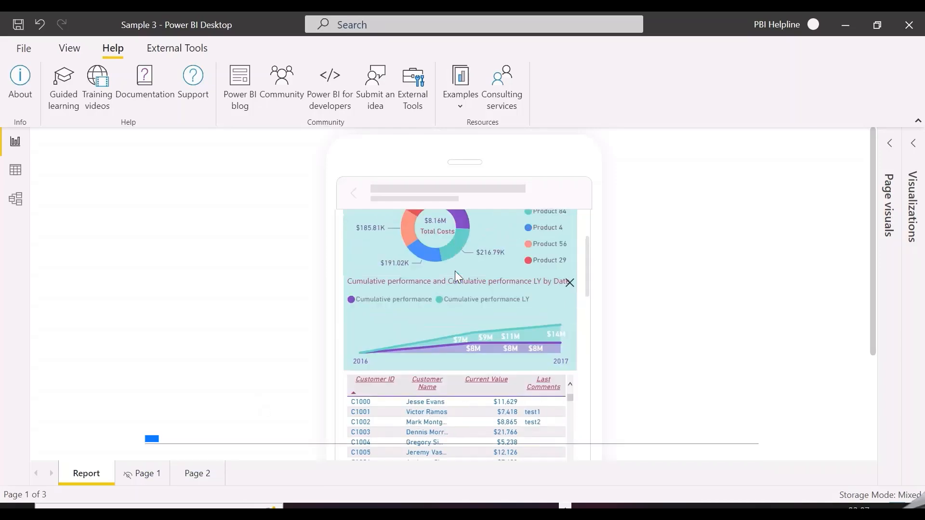
left_click(73, 47)
left_click(416, 106)
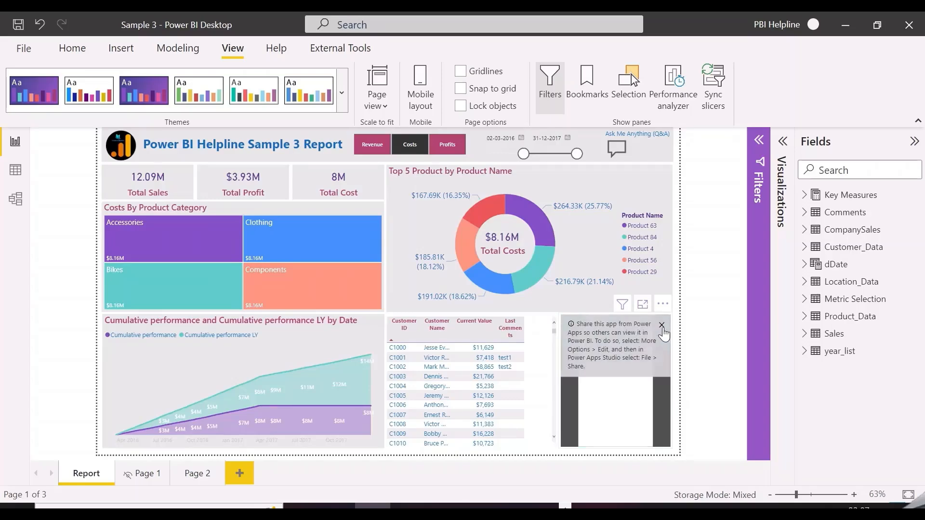
left_click(661, 326)
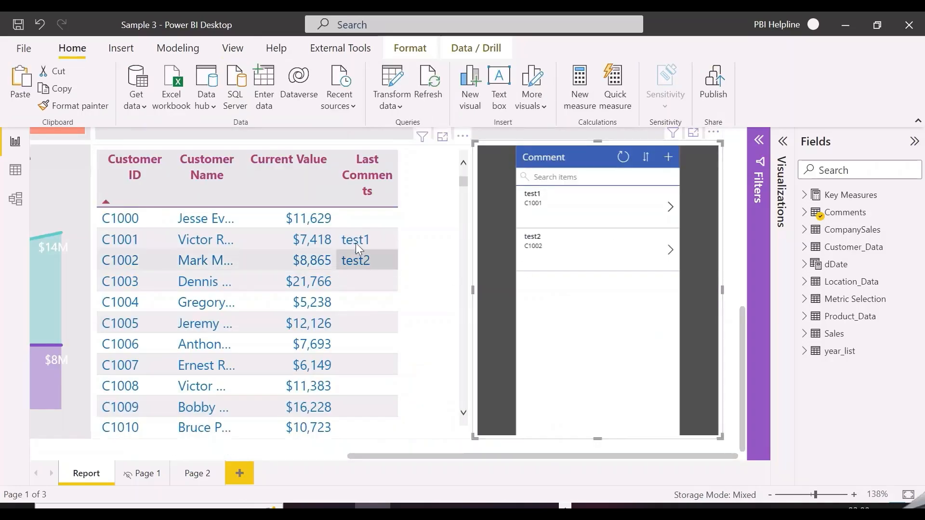
- Open the record with the comment "test1" in the embedded app, change the comment to "This is new" and save it
left_click(670, 208)
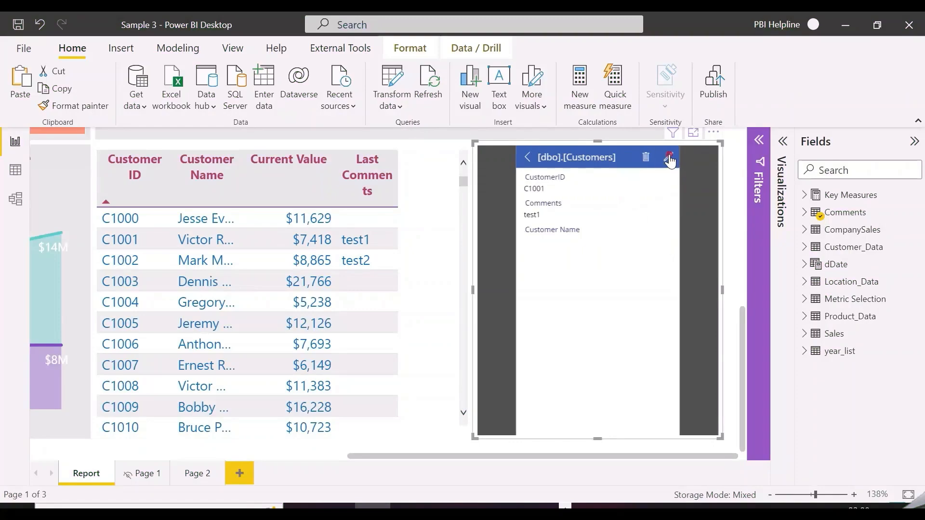
left_click(667, 157)
left_click_drag(551, 232, 529, 230)
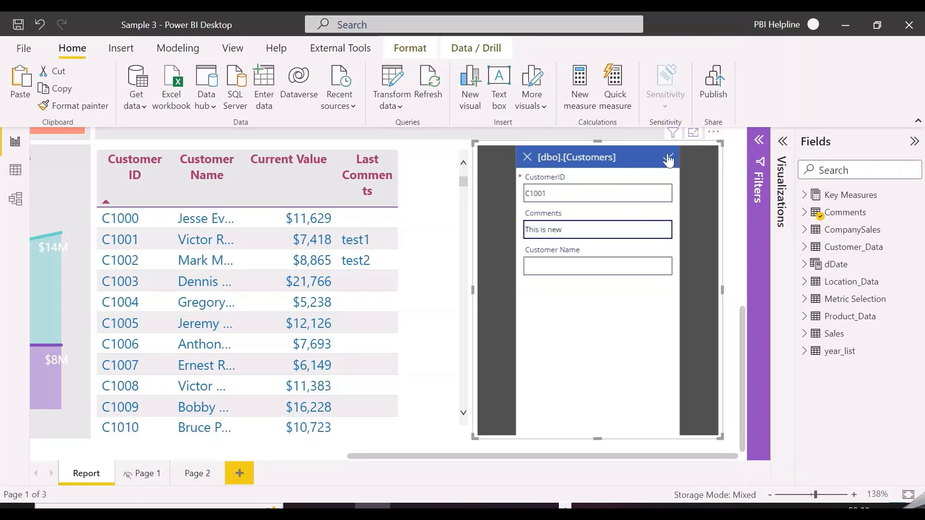
left_click(668, 157)
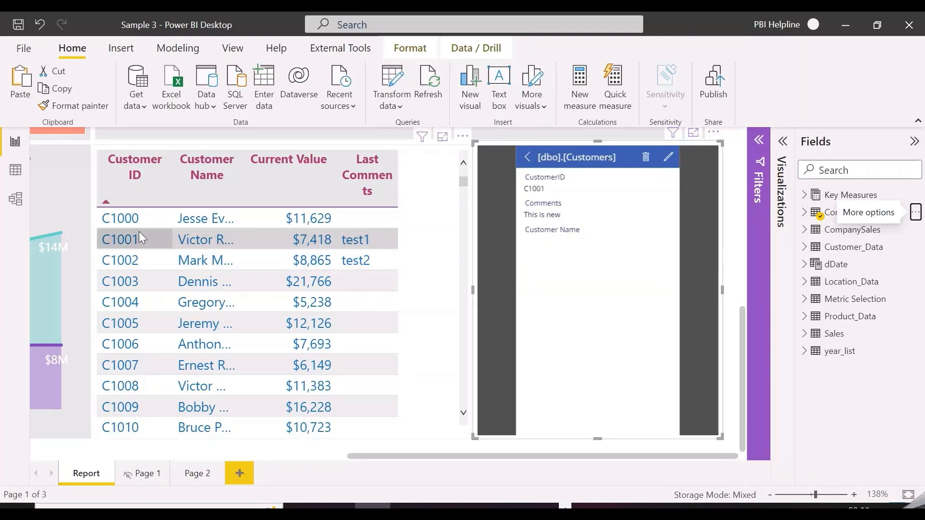
- Refresh the Sample 3 report's data and widen the Last Comments column of the customer table
left_click(429, 84)
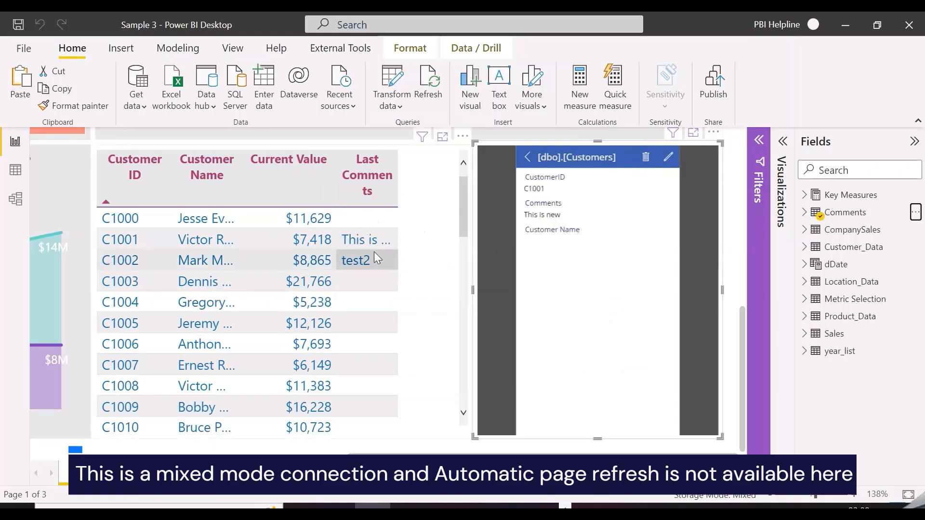
left_click_drag(398, 183, 431, 170)
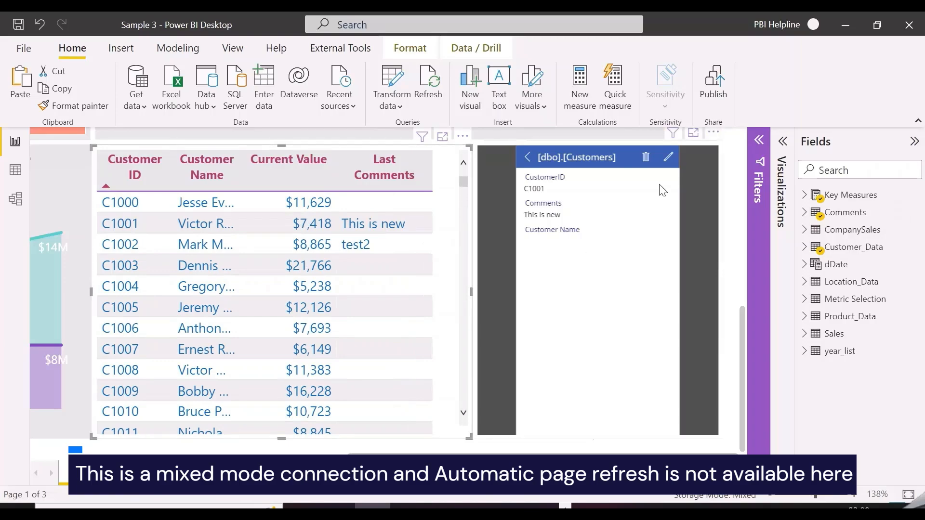
- Add a record with the comment "good" for the customer directly below "test2" in the embedded app, save it and refresh the report data
left_click(528, 159)
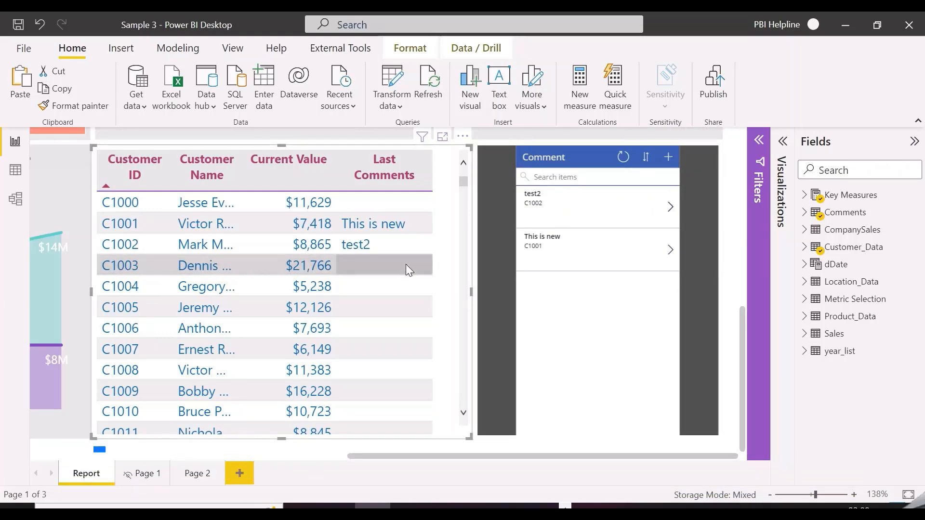
left_click(668, 159)
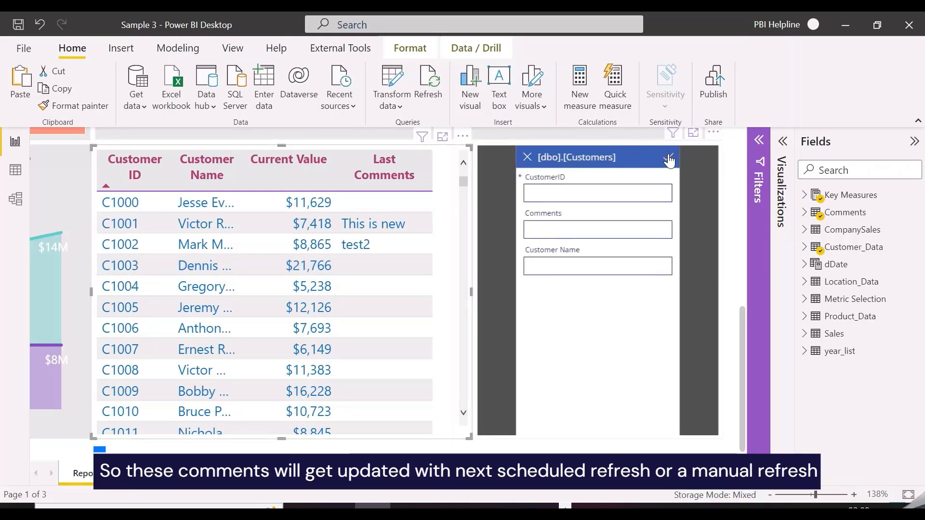
left_click(569, 197)
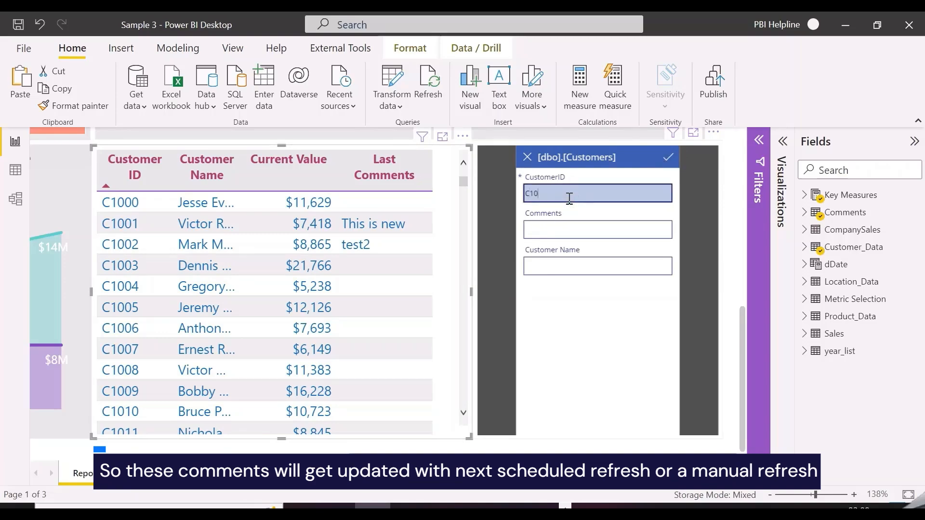
left_click(560, 232)
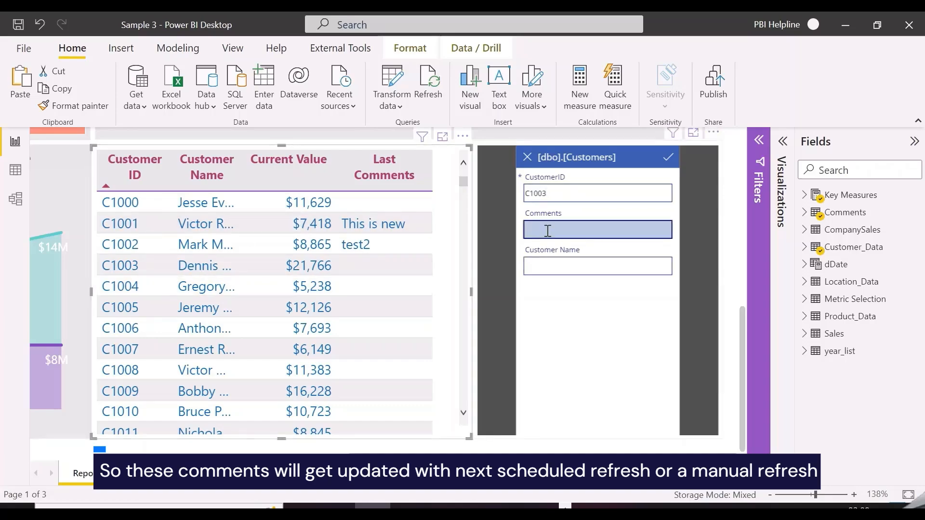
left_click(547, 230)
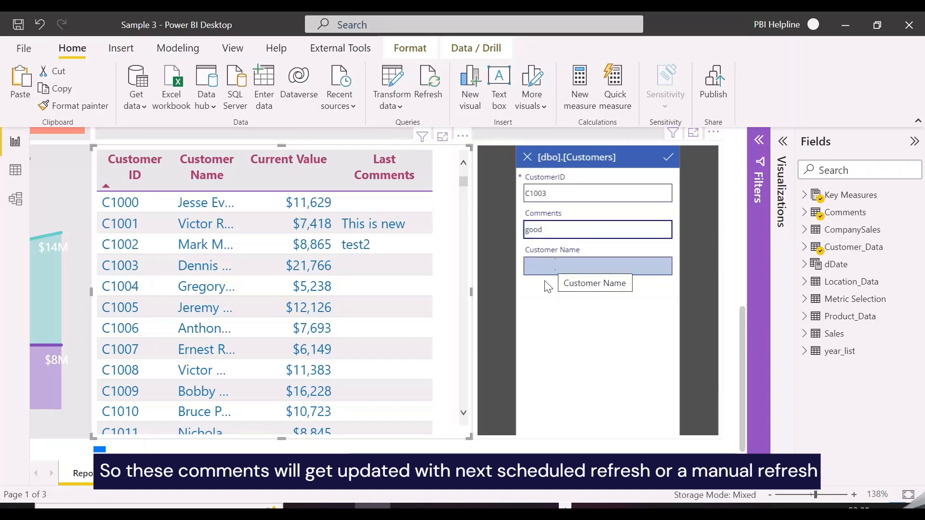
left_click(669, 159)
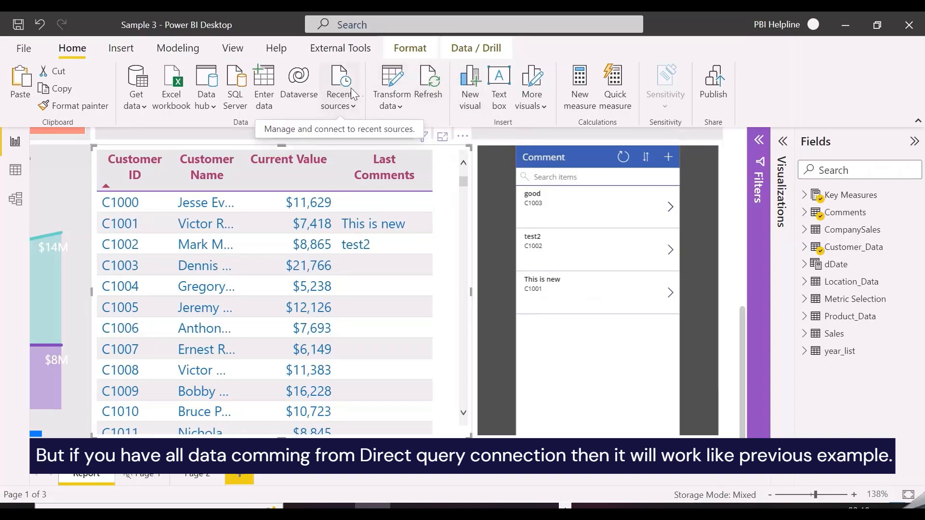
left_click(432, 90)
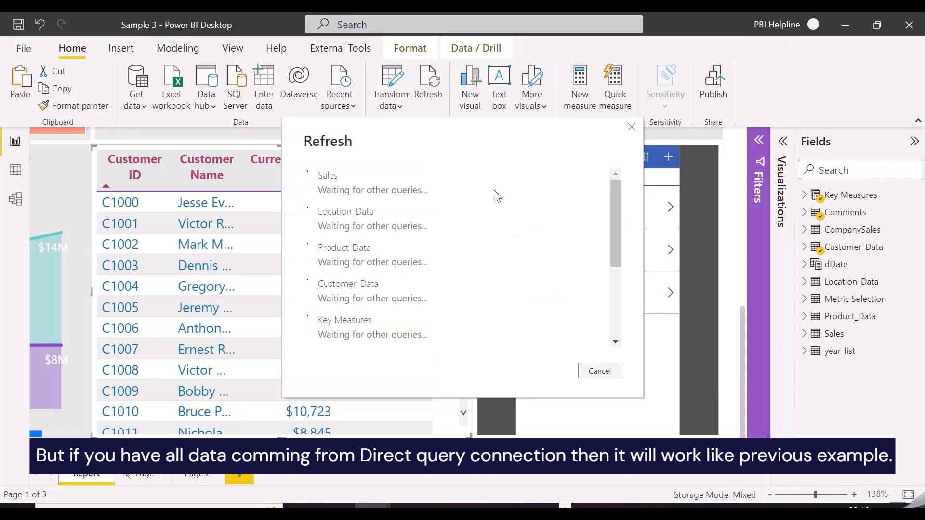
left_click_drag(469, 143, 661, 119)
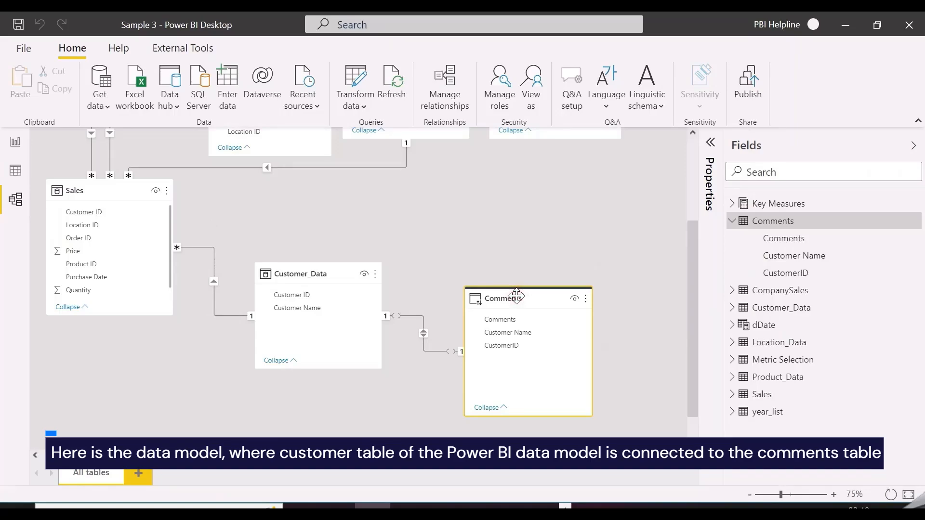
- Examine the data model: the Comments table's storage mode and how Customer_Data is related to the Comments and Sales tables
right_click(517, 295)
left_click(623, 347)
mouse_move(569, 292)
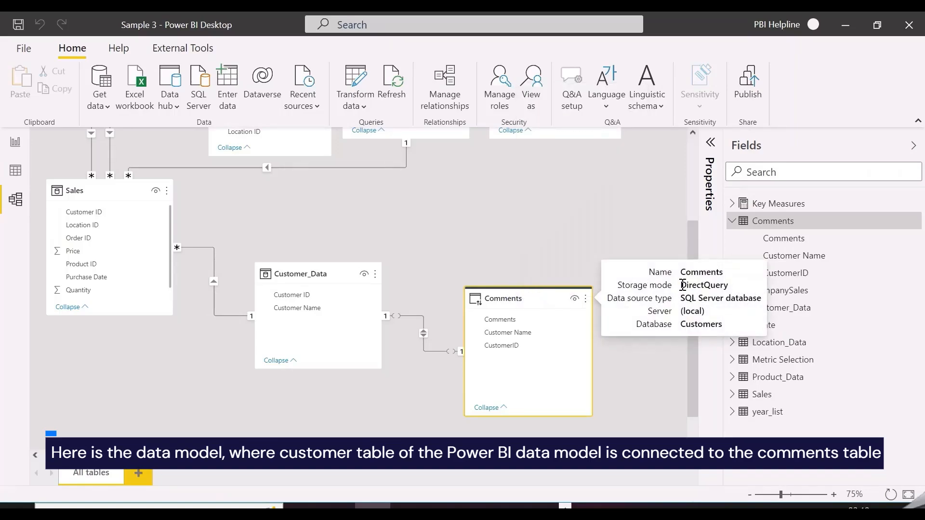
left_click_drag(682, 285, 720, 280)
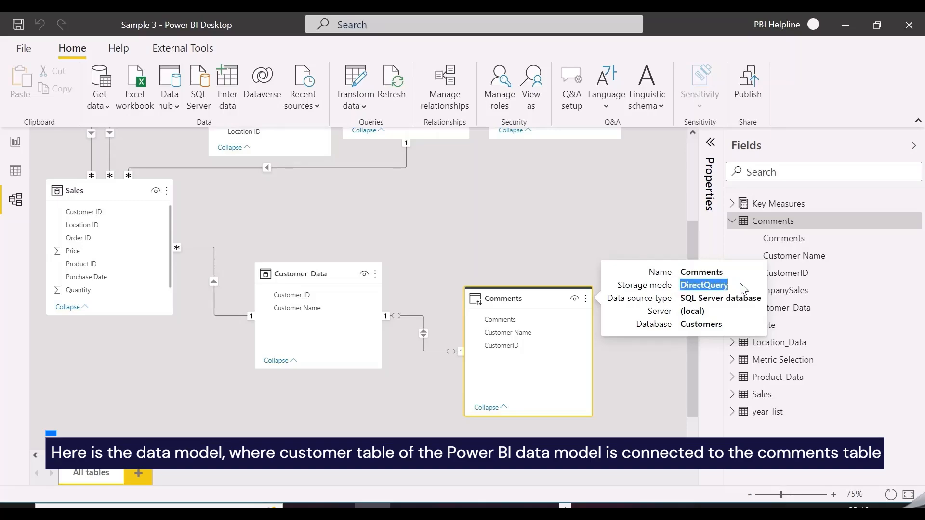
left_click(308, 272)
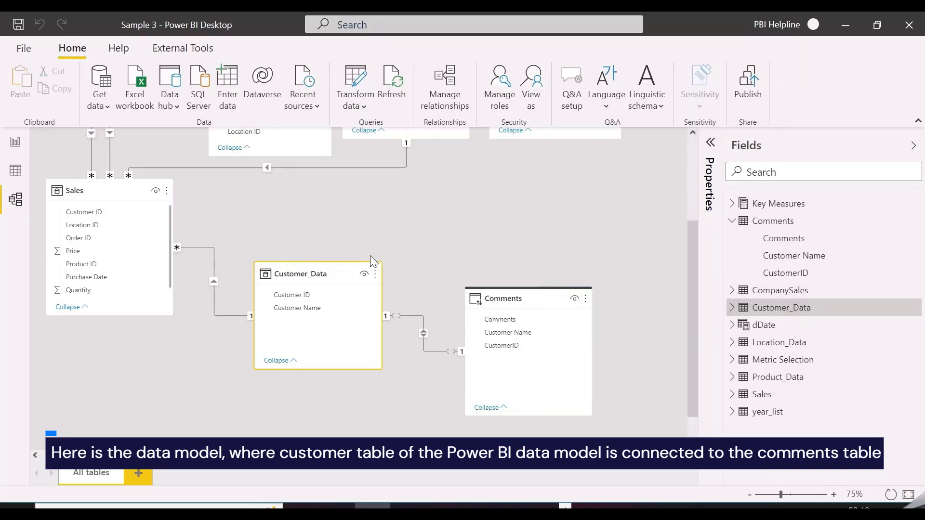
left_click_drag(775, 499, 773, 497)
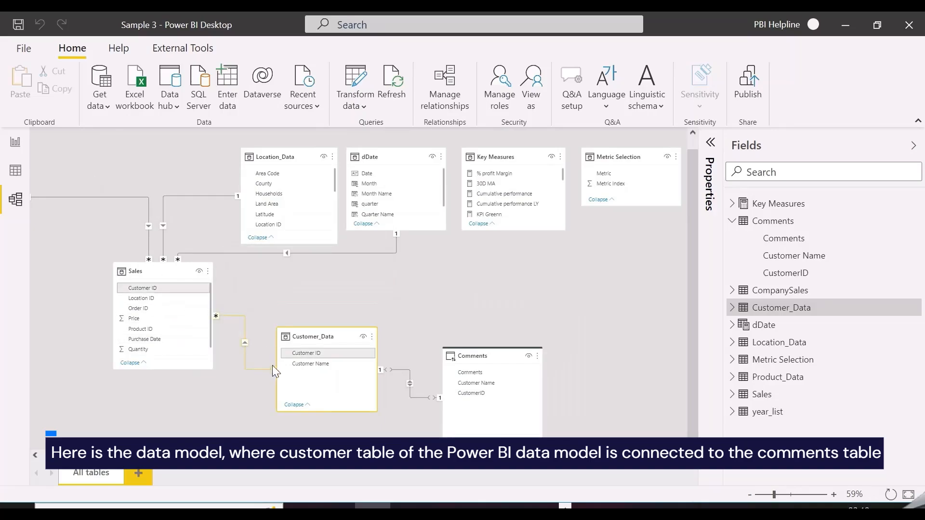
scroll(195, 380, "left", 3)
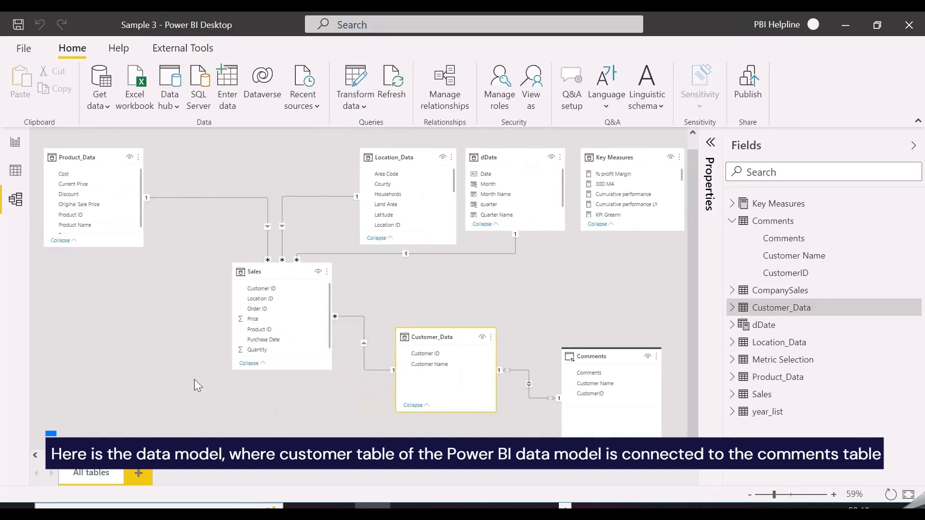
scroll(314, 415, "right", 3)
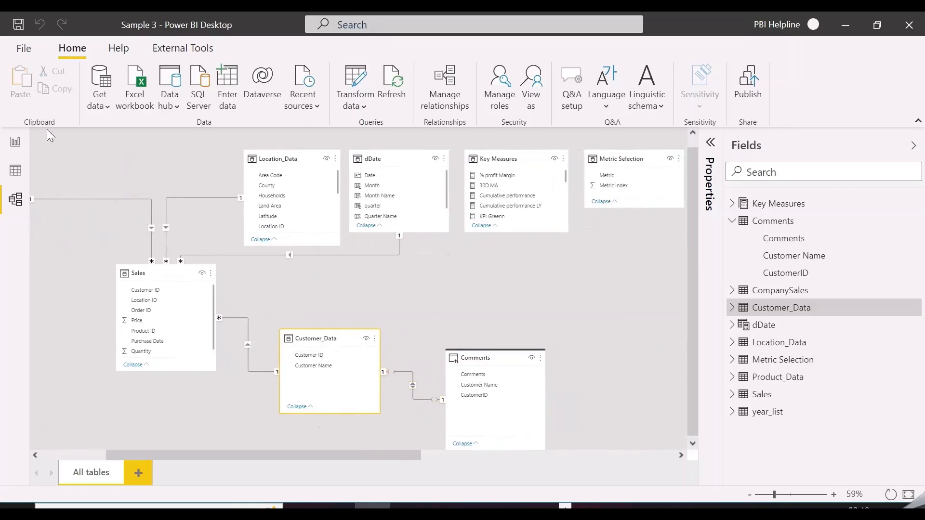
- On Page 2 of the report, check which Customer_Data and Comments fields the customer table visual uses
left_click(14, 143)
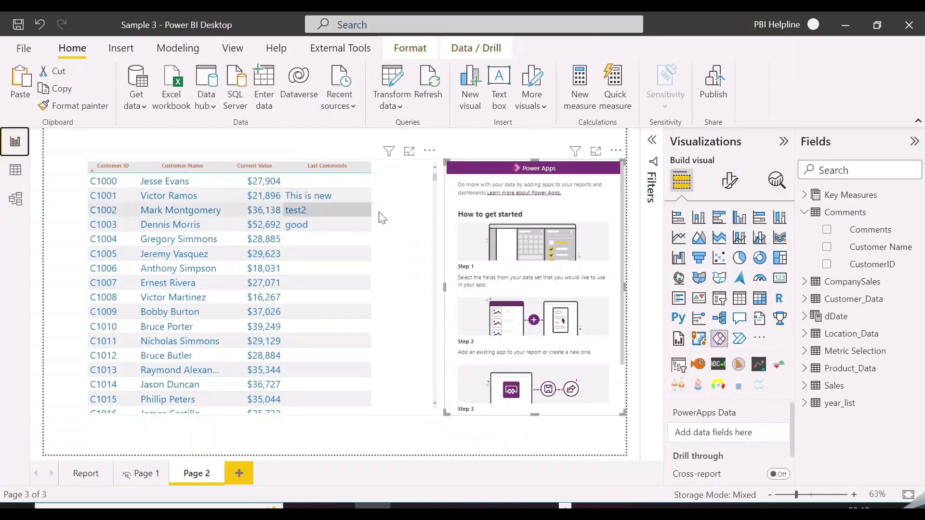
left_click(394, 204)
scroll(768, 409, "down", 2)
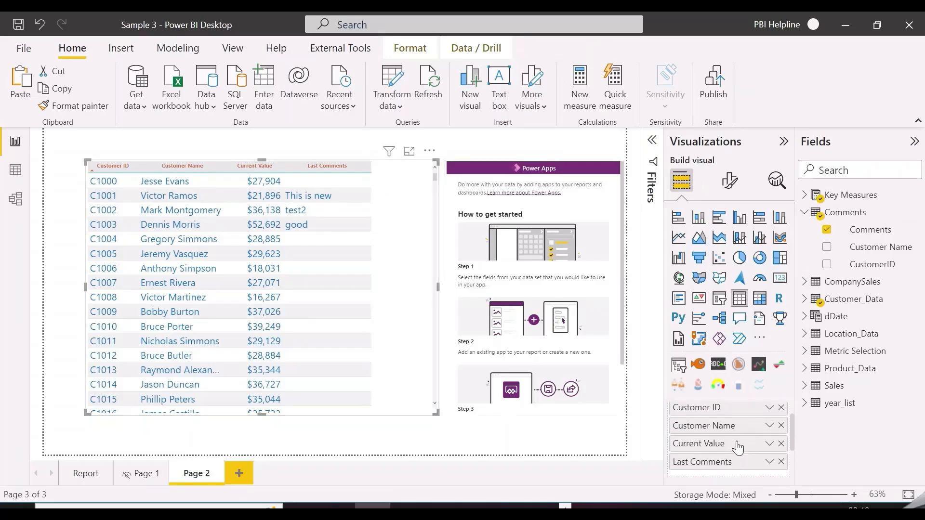
left_click(804, 298)
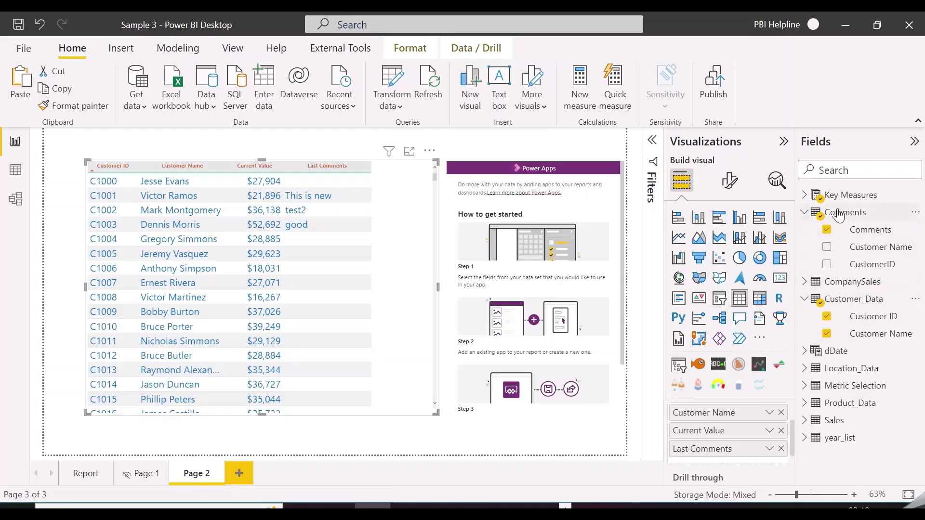
left_click(856, 217)
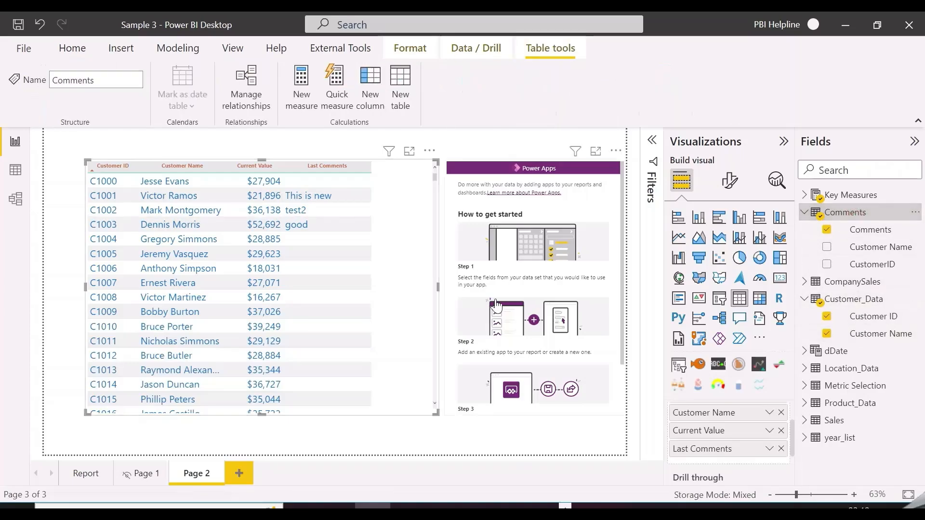
- Add the Comments, Customer Name and CustomerID fields of the Comments table to the Power Apps visual and opt for an existing app
left_click(523, 176)
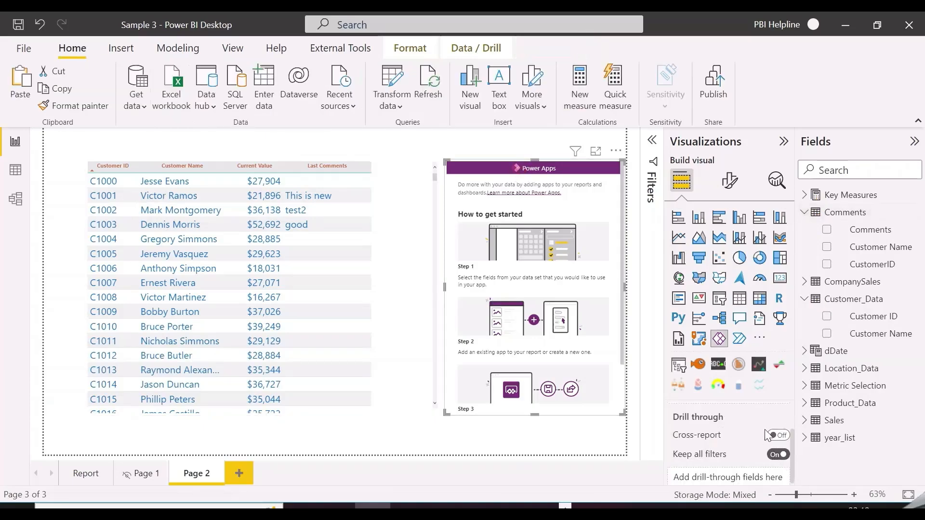
left_click(731, 181)
left_click(681, 181)
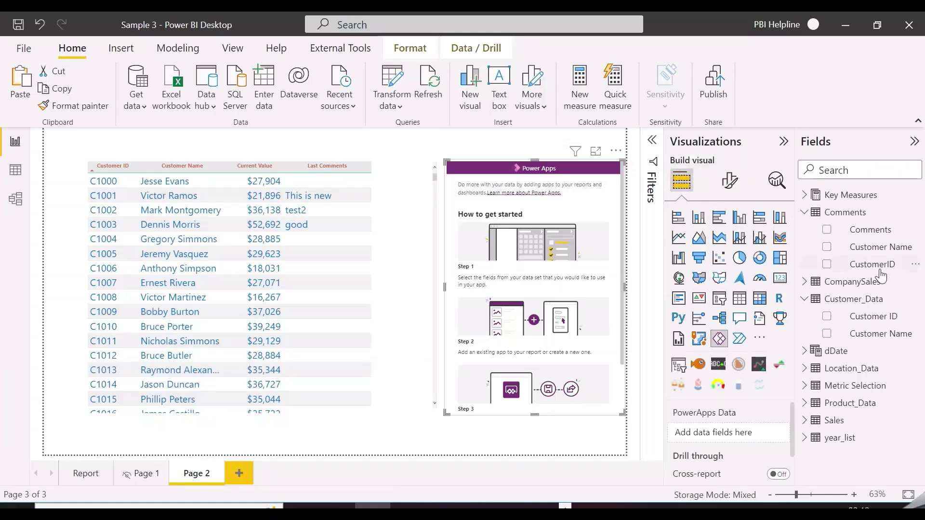
left_click(826, 229)
left_click(827, 247)
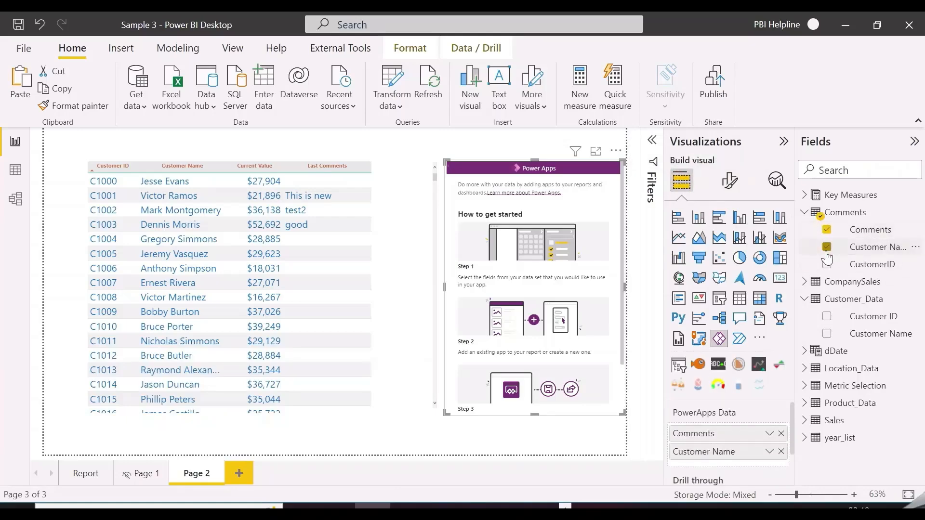
left_click(827, 264)
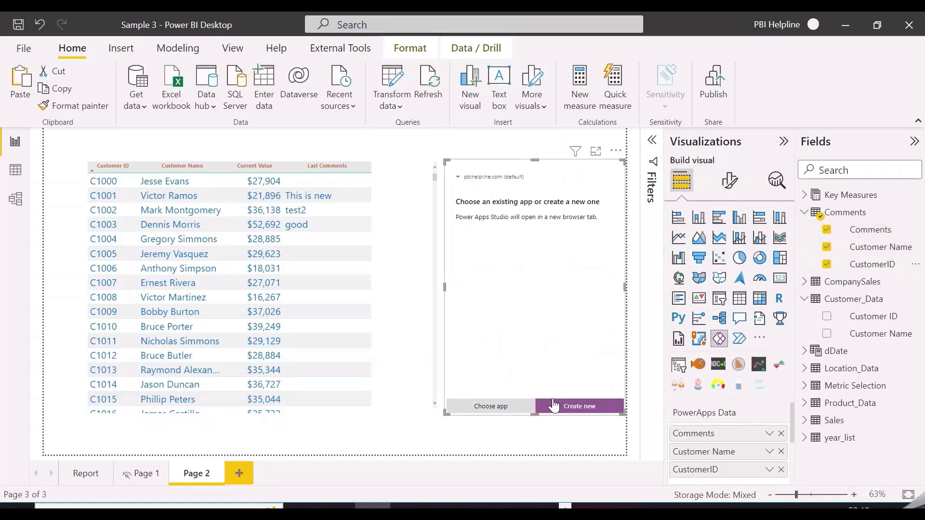
left_click(490, 406)
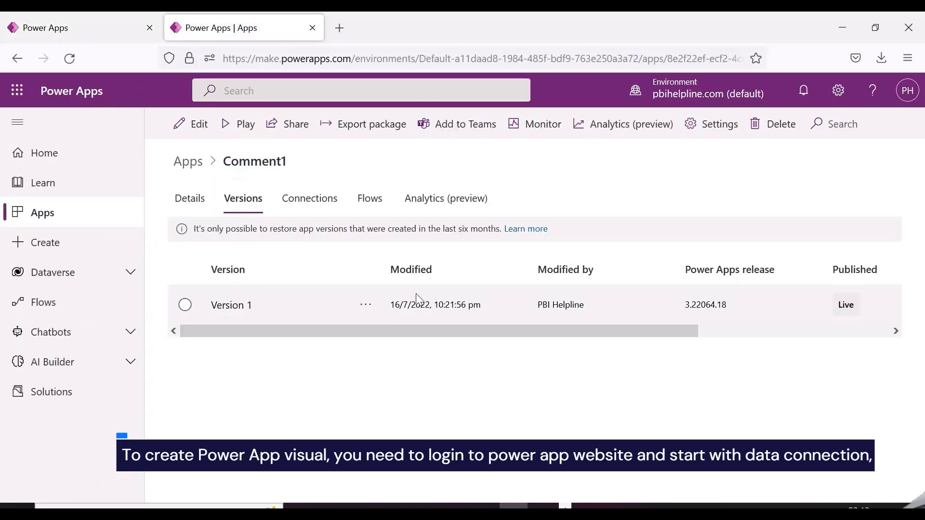
- Open the Comment1 app for editing in Power Apps Studio in the browser, look over its screens and controls, and leave the page
left_click(197, 125)
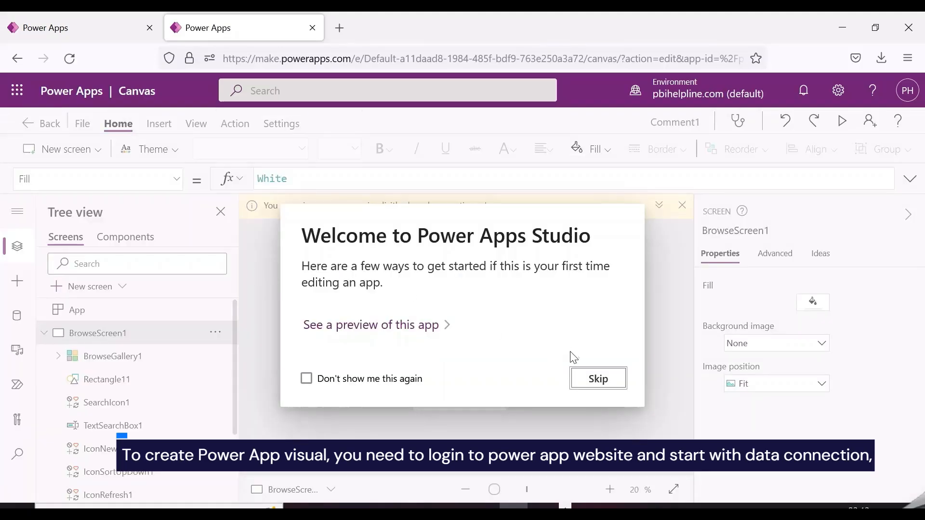
left_click(608, 385)
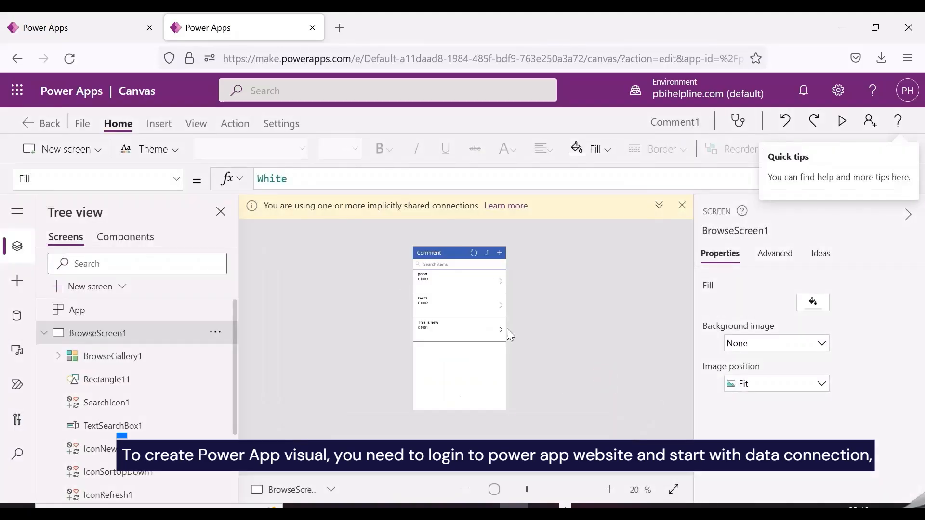
scroll(160, 397, "down", 3)
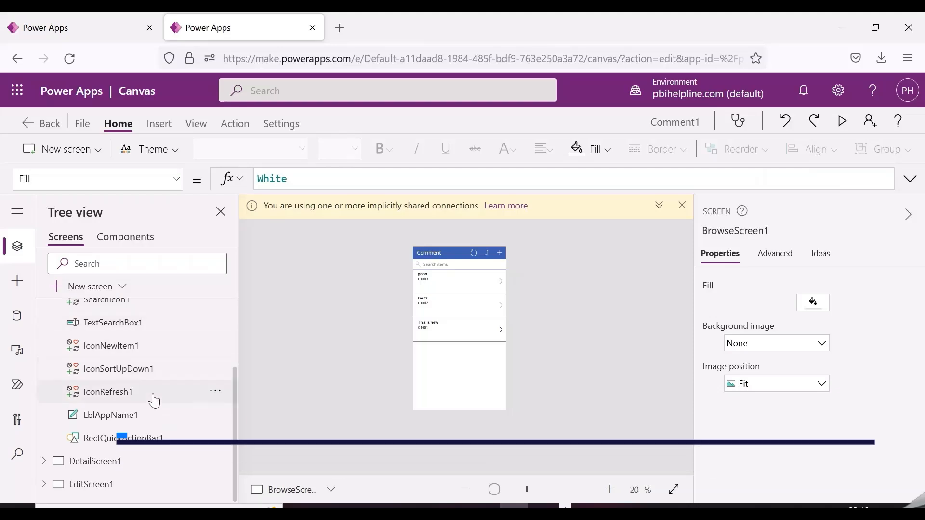
scroll(148, 354, "up", 1)
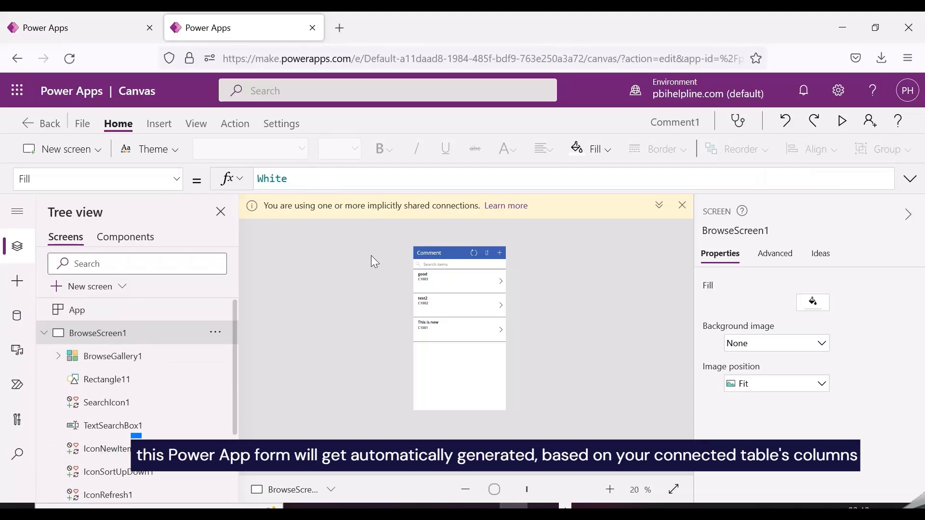
left_click(311, 28)
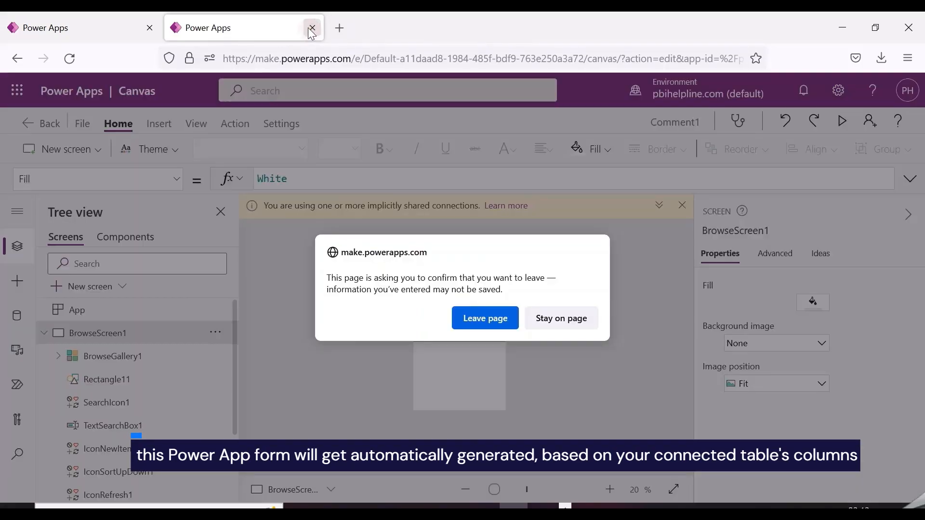
left_click(503, 327)
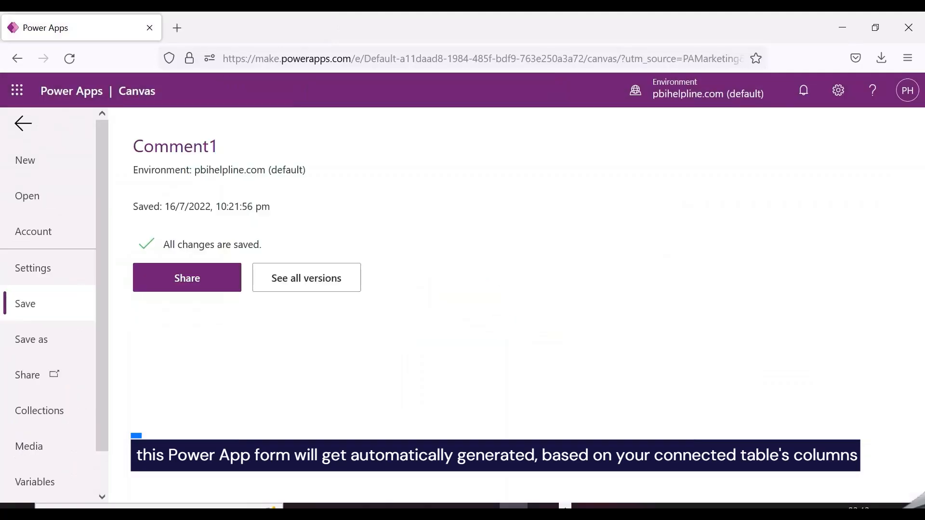
- Back in Power BI Desktop, add the Comment1 app to the Power Apps visual, skip the Studio save and dismiss the sharing notice
left_click(373, 512)
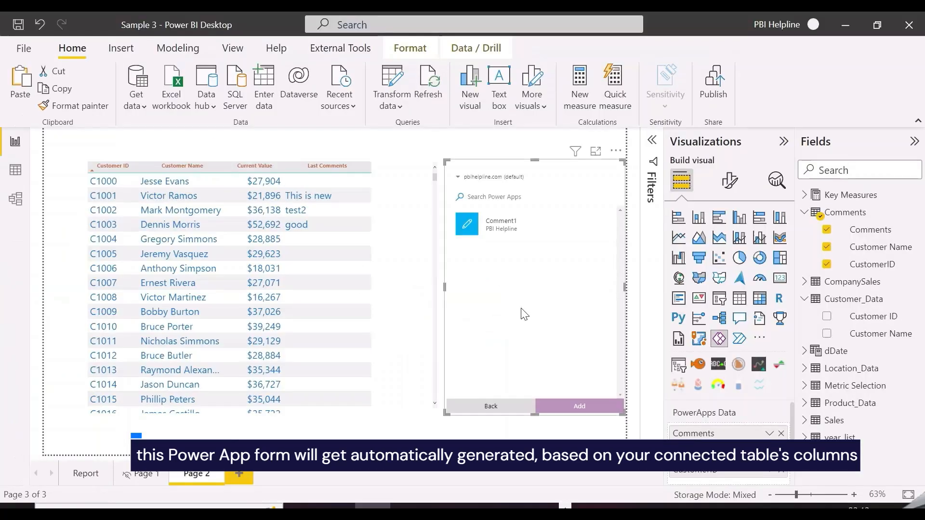
left_click(511, 235)
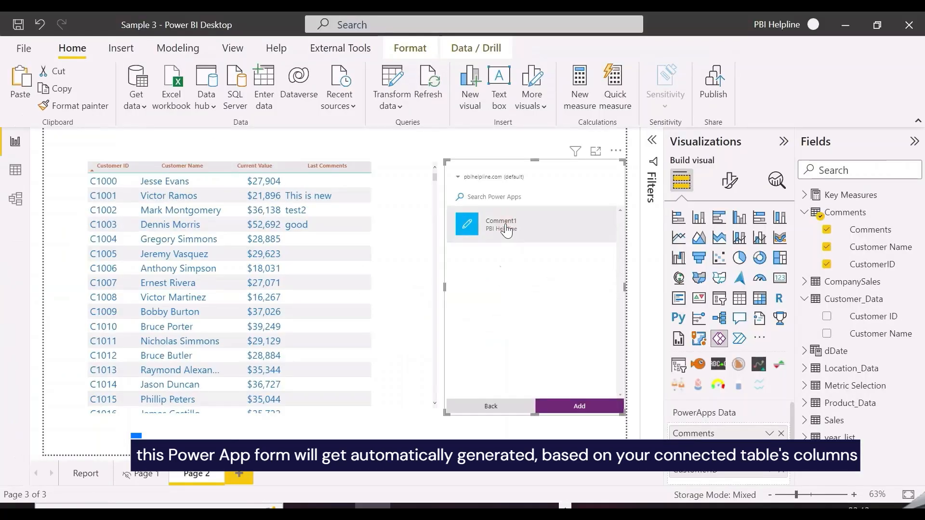
left_click(576, 406)
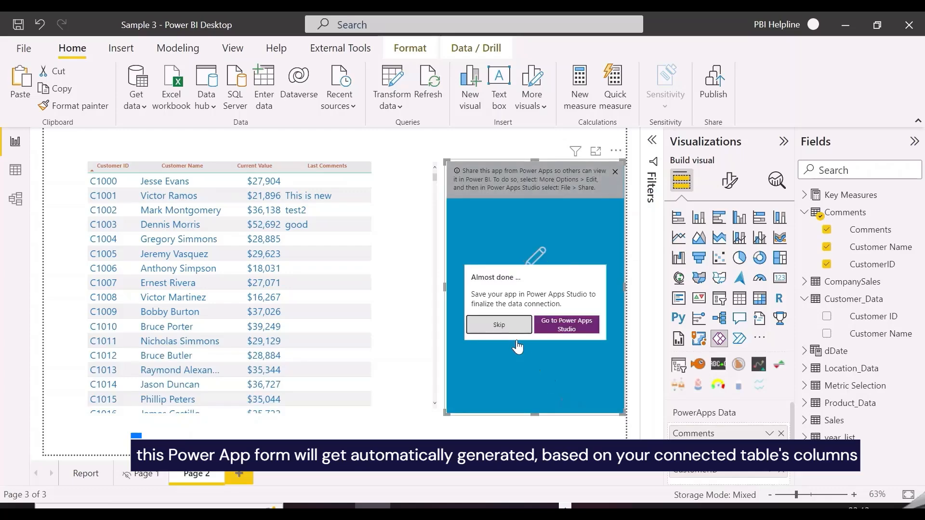
left_click(507, 328)
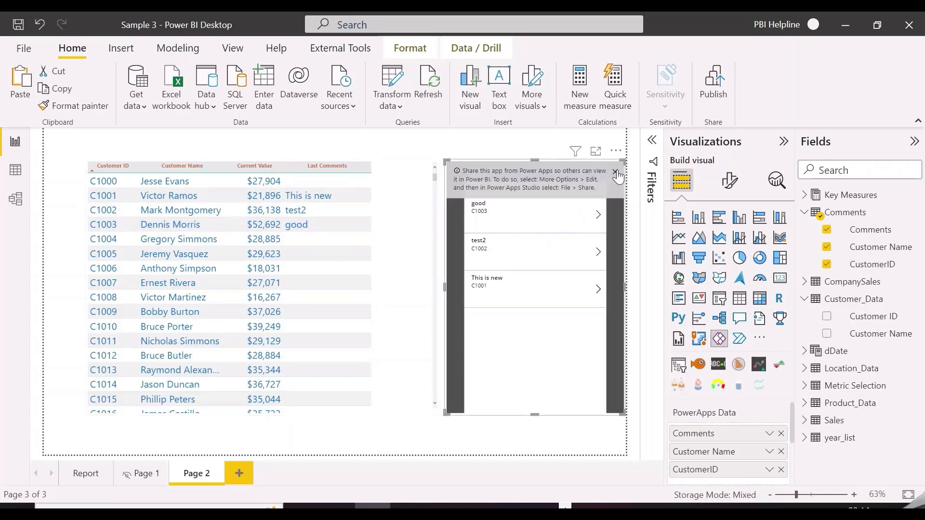
left_click(616, 172)
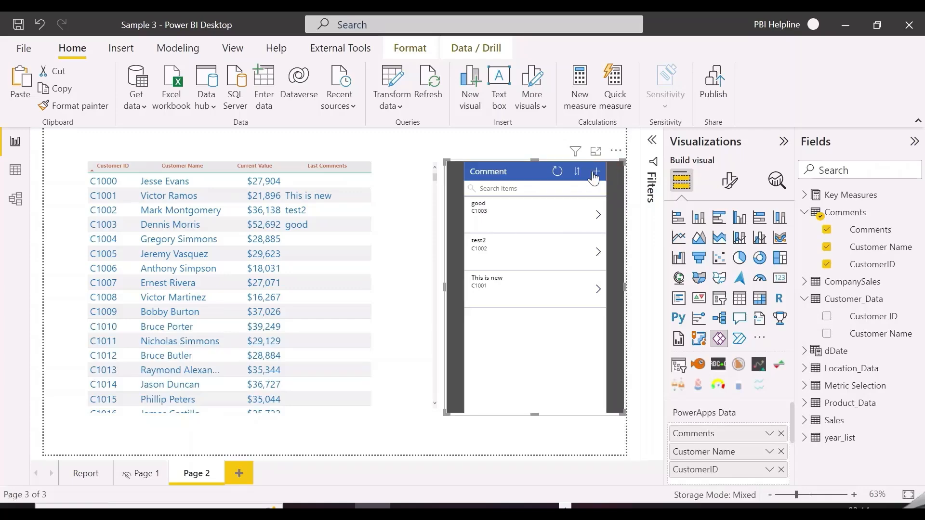
- Add a record with the comment "This is better" for the customer directly below "good", save it and refresh the report data
left_click(596, 172)
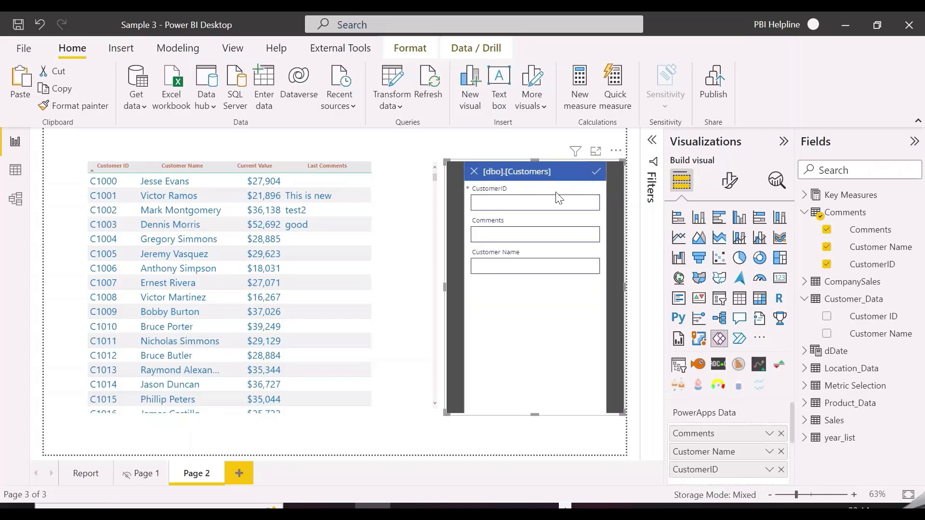
left_click(511, 202)
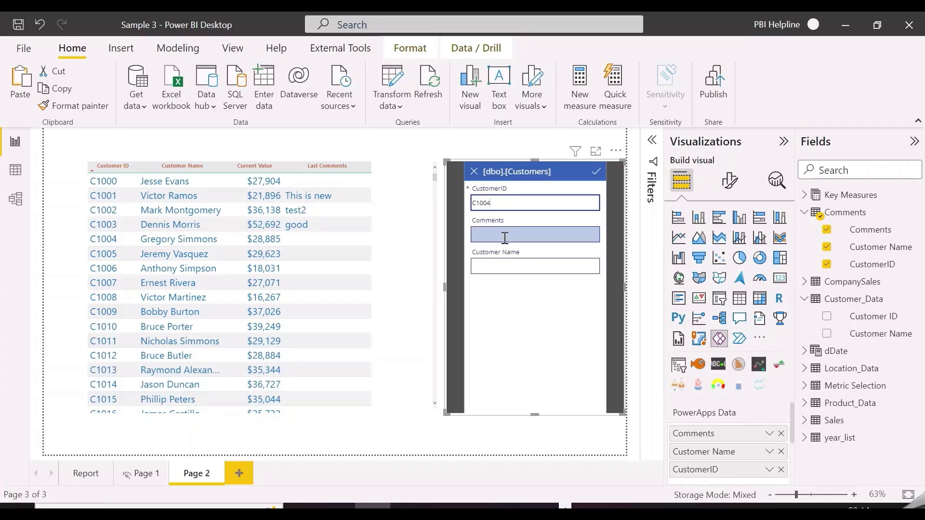
left_click(504, 236)
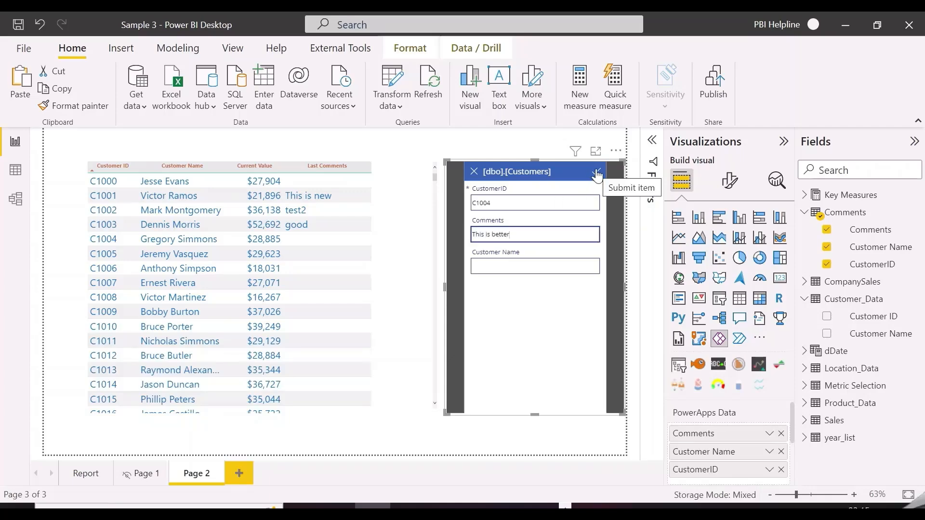
left_click(596, 173)
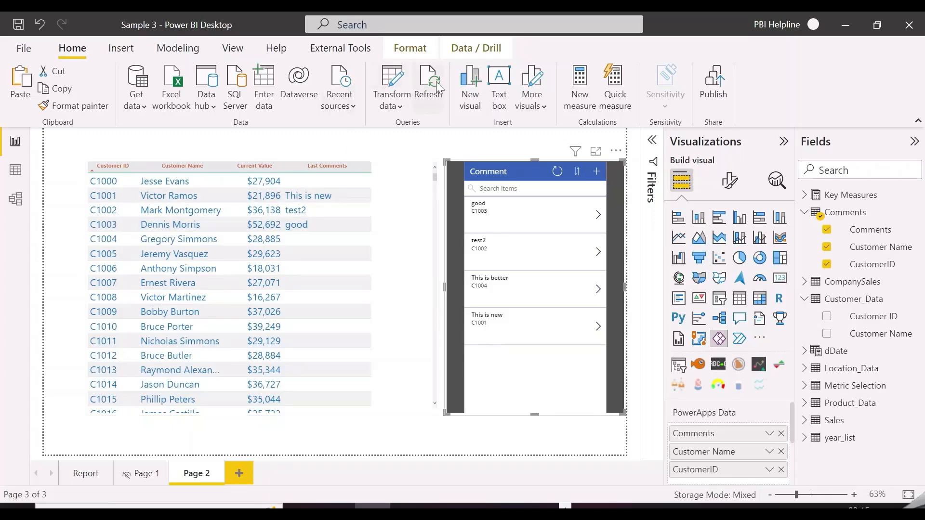
left_click(430, 97)
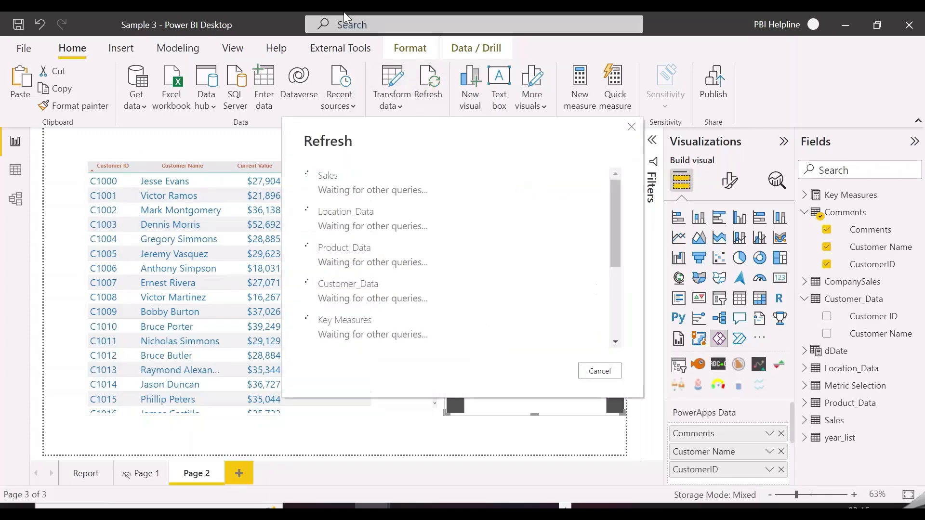